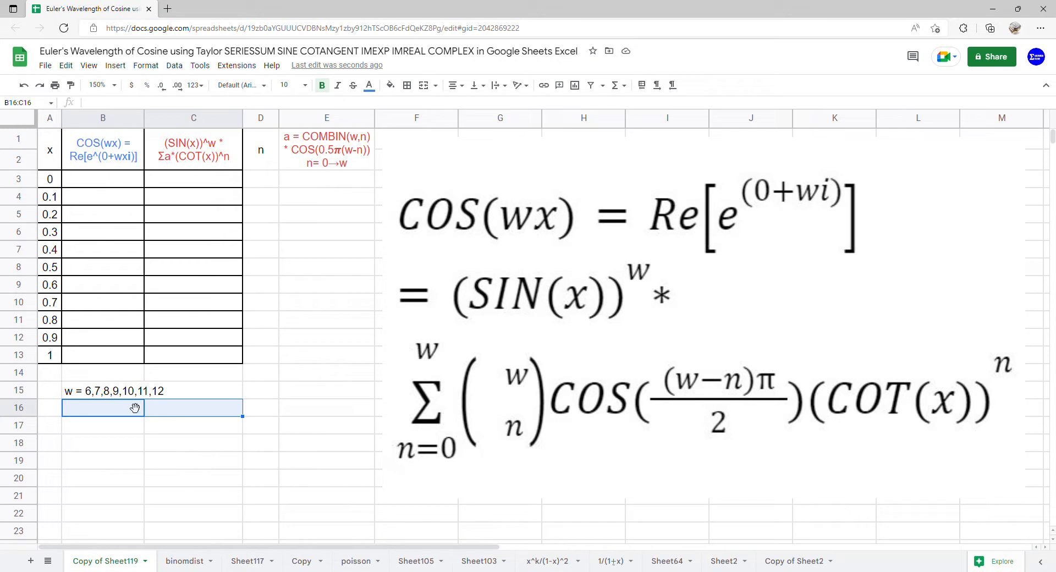
Add data validation to cells B16:C16 with a dropdown list of the items 6,7,8,9,10,11,12.
click(173, 65)
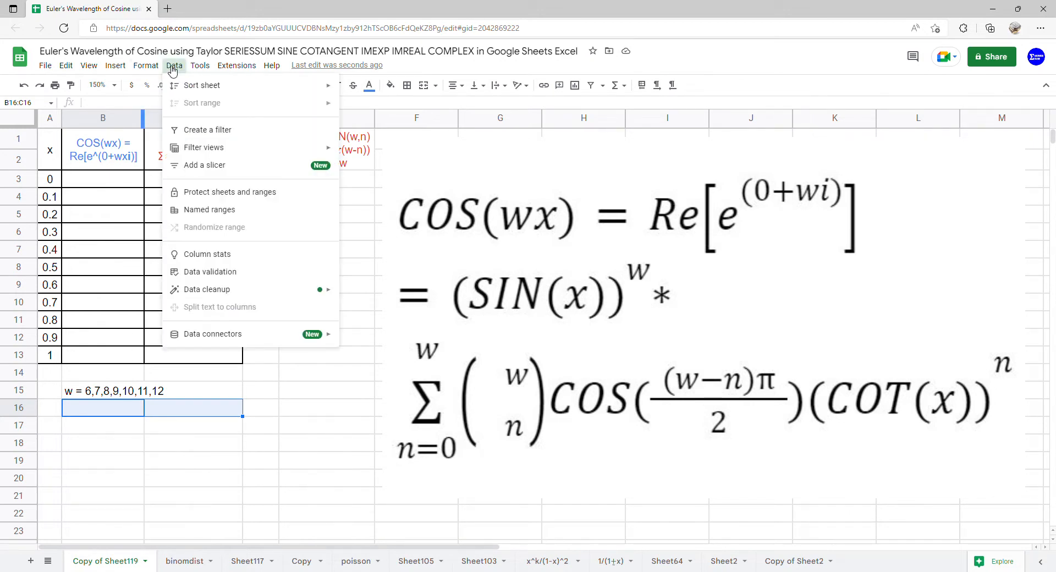
click(179, 272)
click(500, 275)
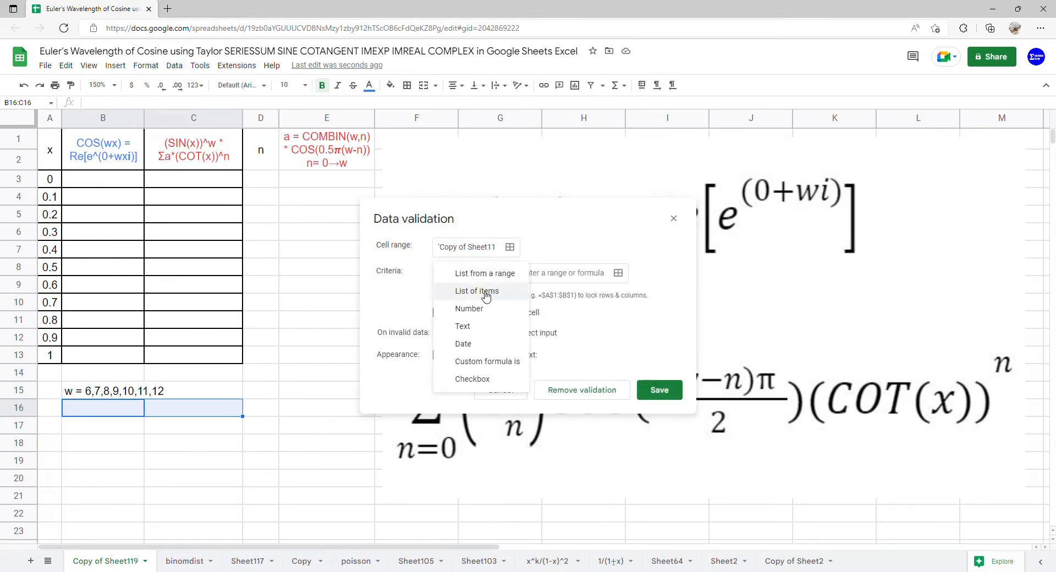
click(483, 227)
double_click(130, 394)
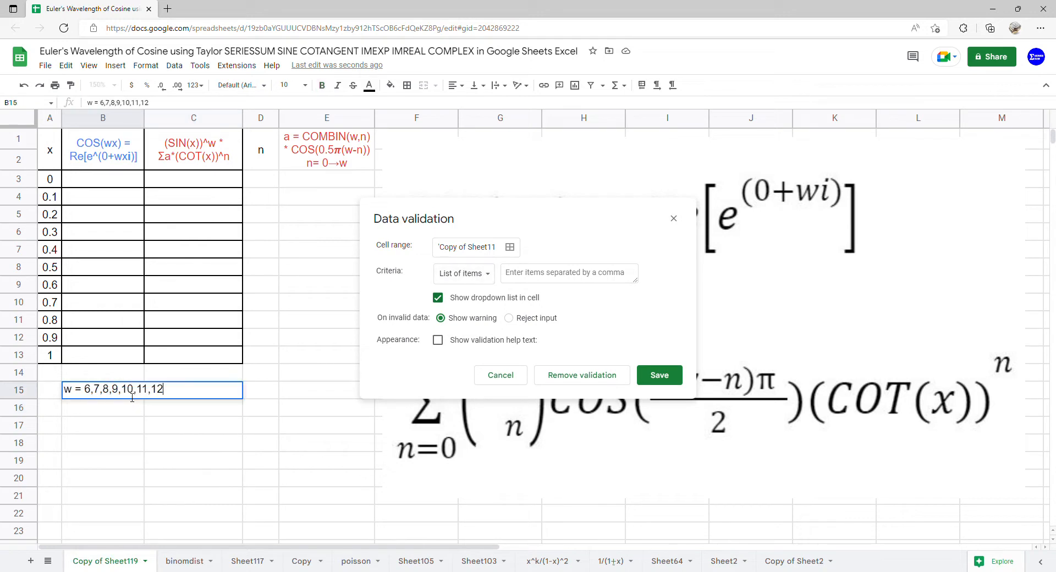
drag(84, 394, 153, 396)
key(ctrl+c)
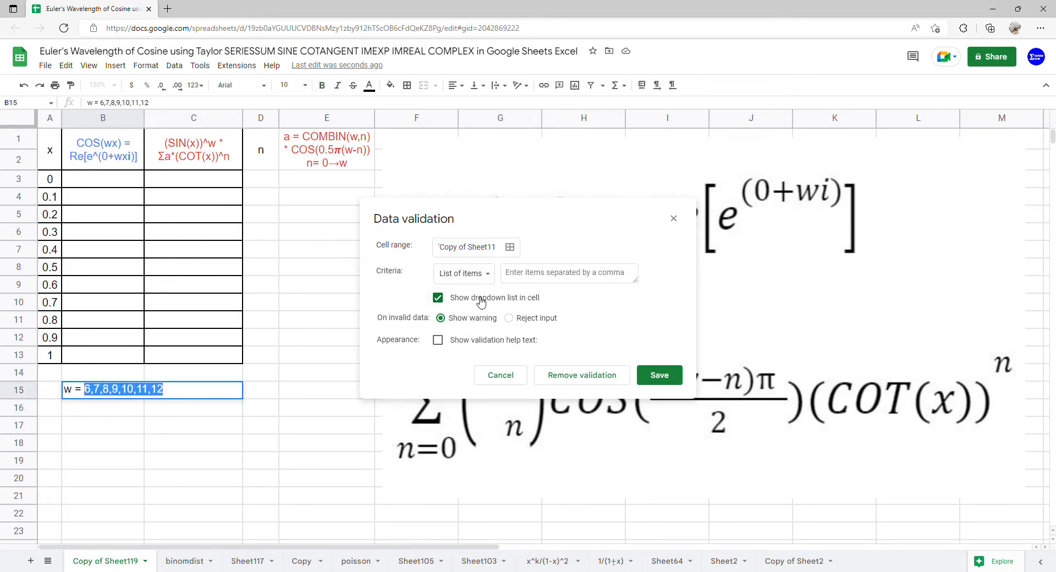
click(529, 279)
key(ctrl+v)
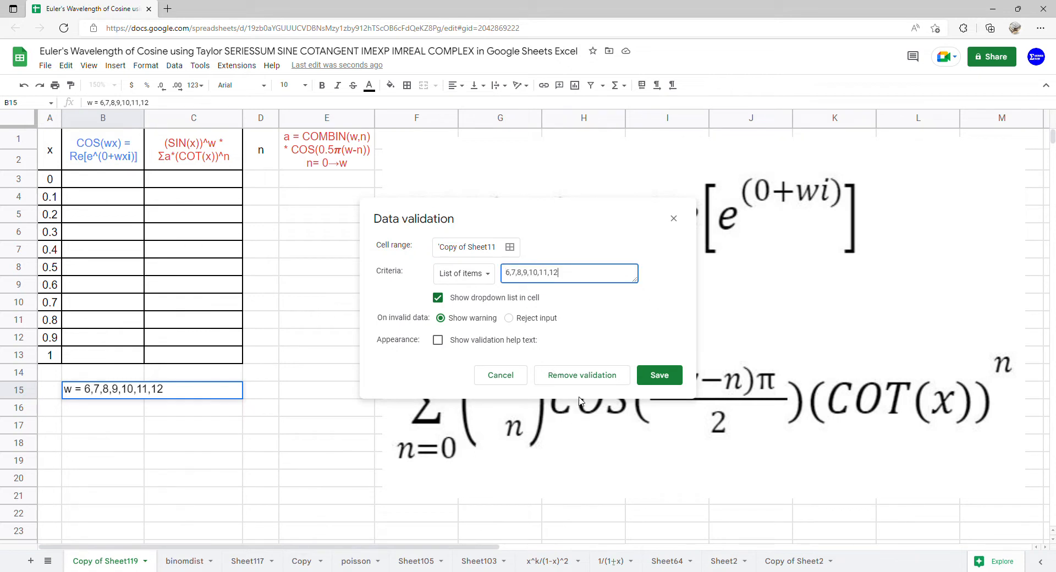
click(639, 380)
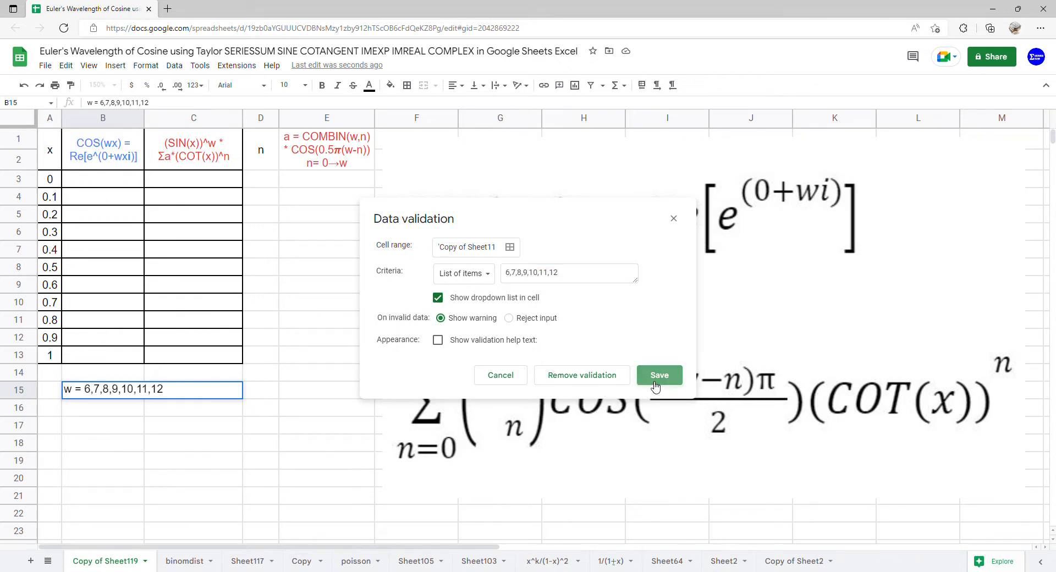
Choose 6 as the w value in both dropdown cells, B16 and C16.
click(135, 407)
click(134, 428)
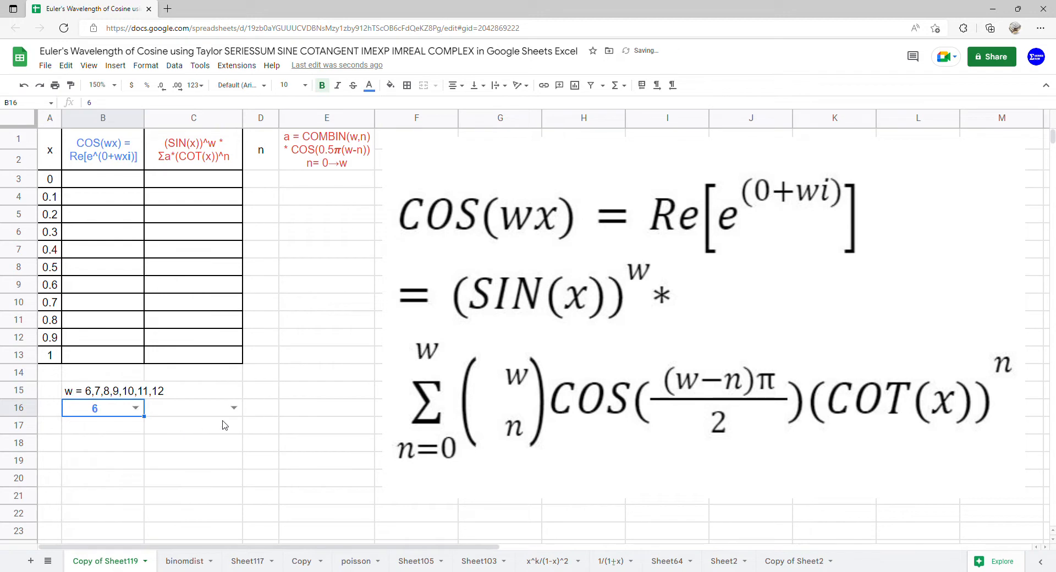
click(236, 409)
click(226, 428)
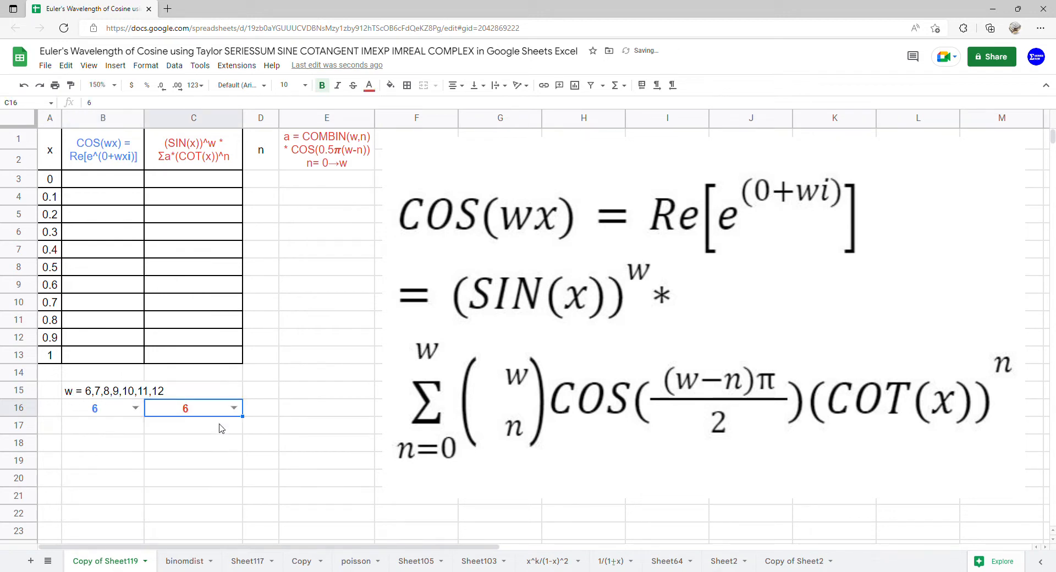
Enter the formula =ARRAYFORMULA(COMPLEX(0,B16*A3:A13)) in cell B3.
click(112, 179)
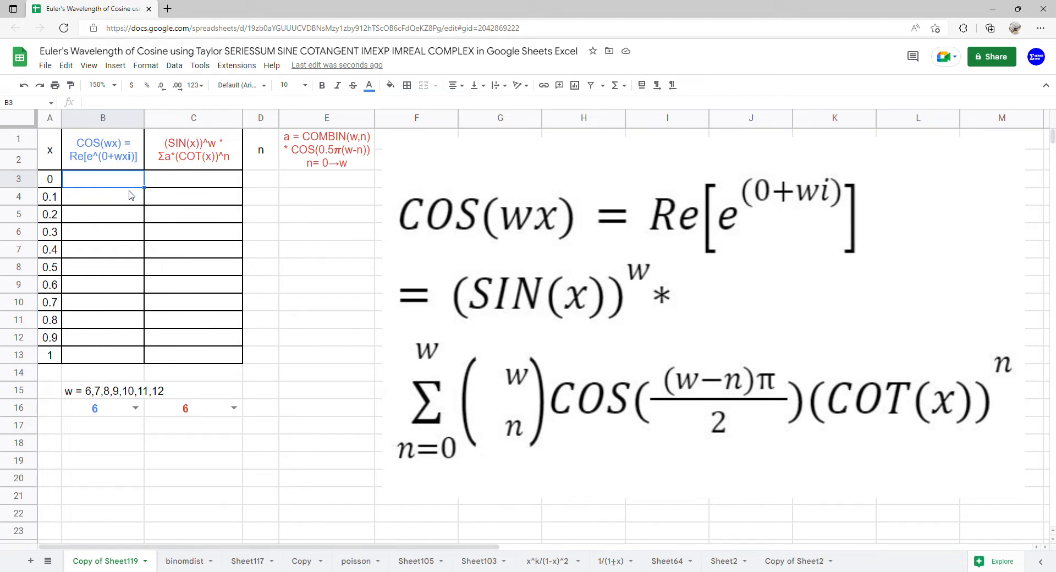
text(=ARR)
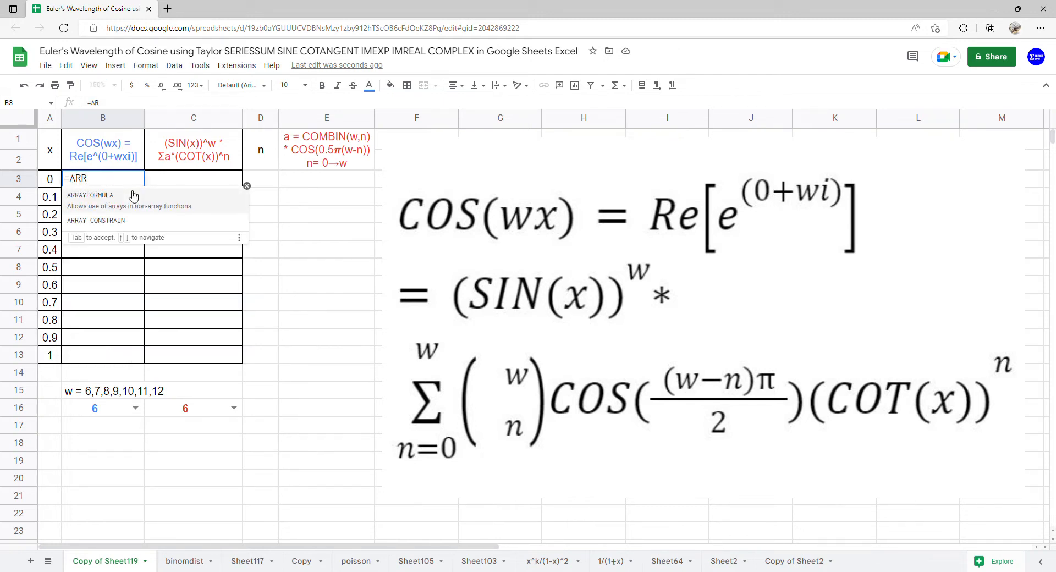
click(133, 195)
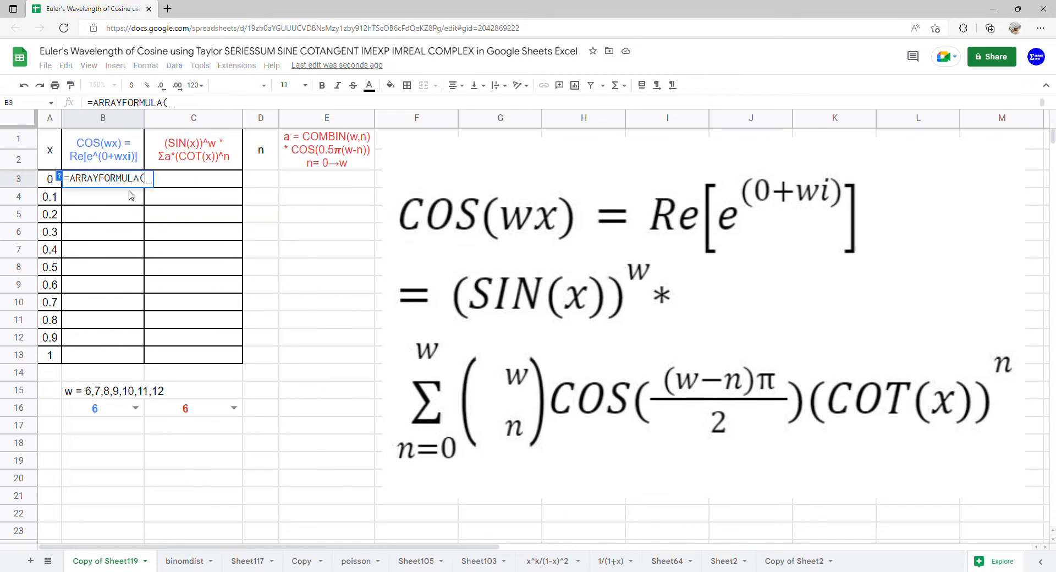
text(CO)
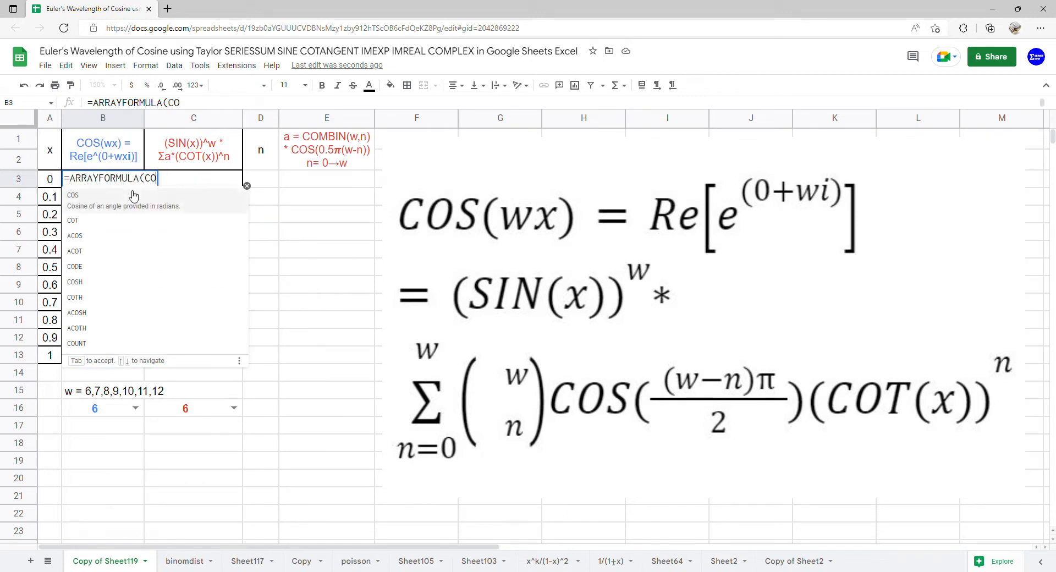
text(MP)
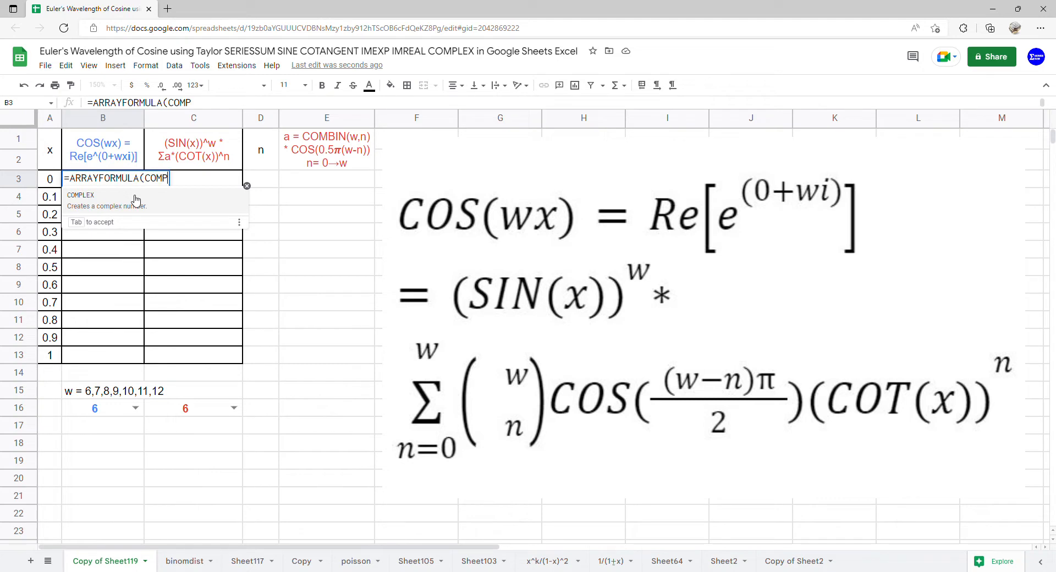
click(133, 196)
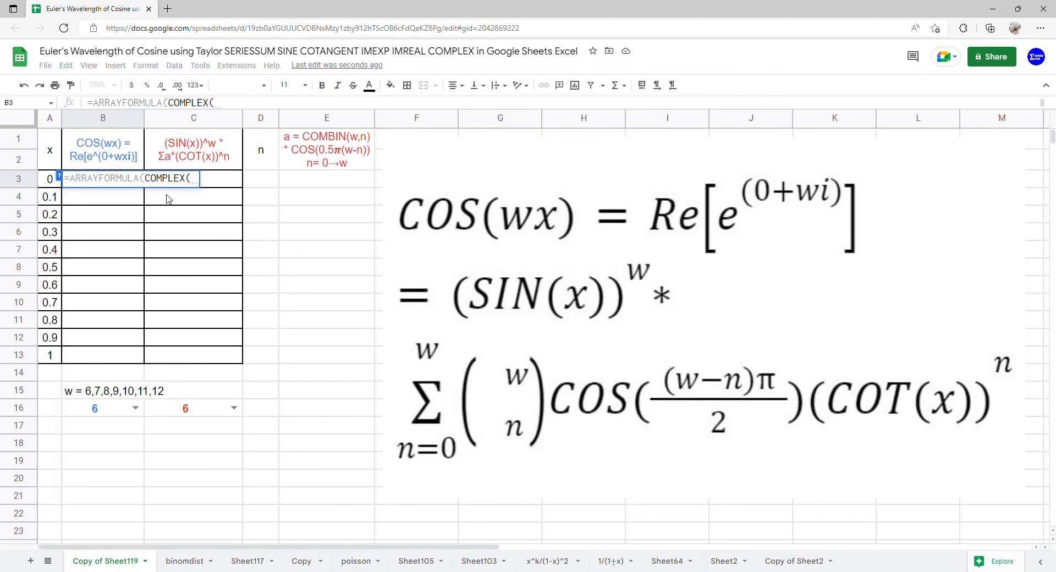
text(0,)
click(95, 419)
text(*)
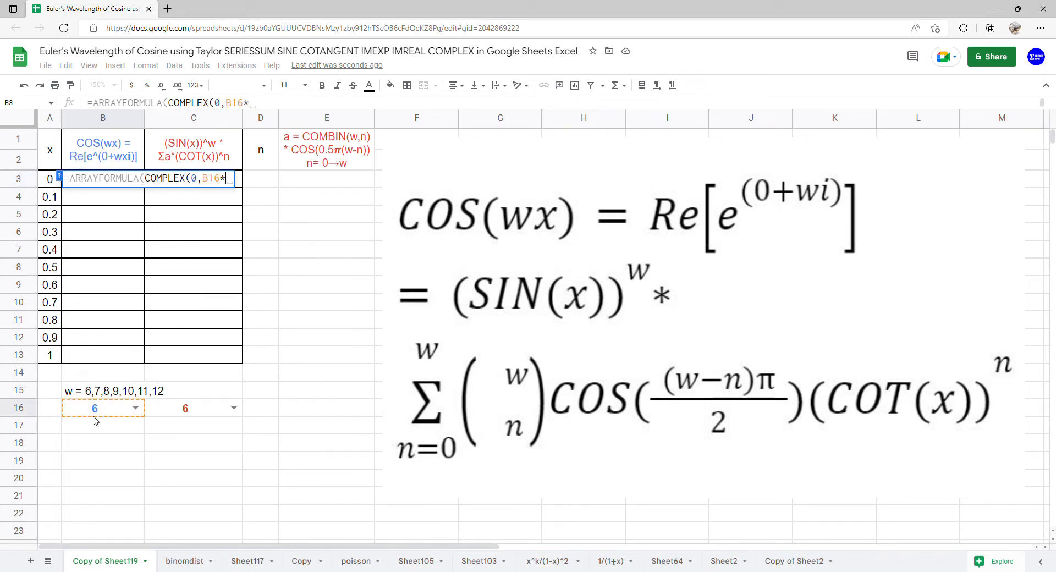
drag(50, 178, 59, 355)
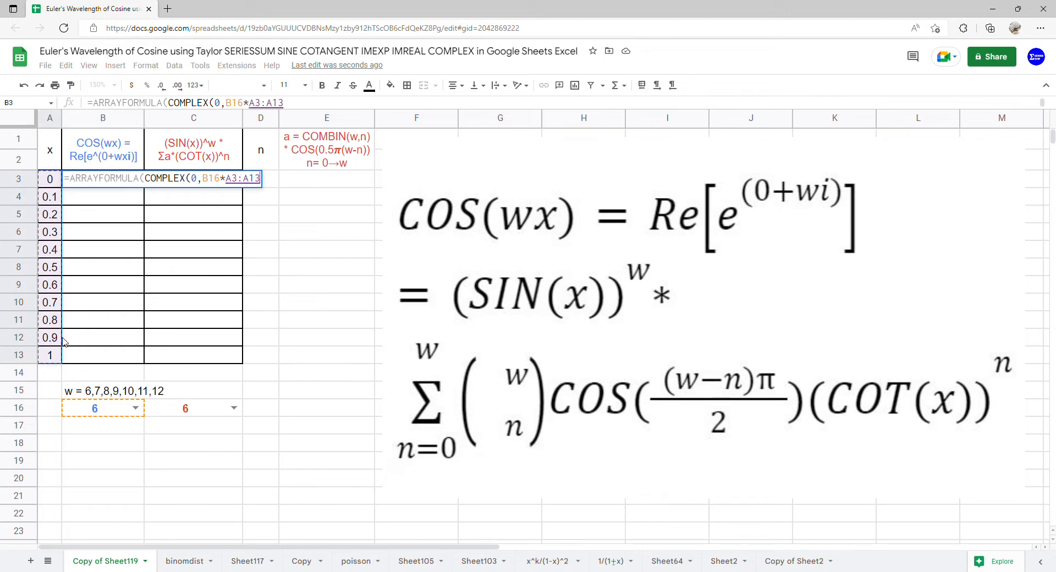
key(Return)
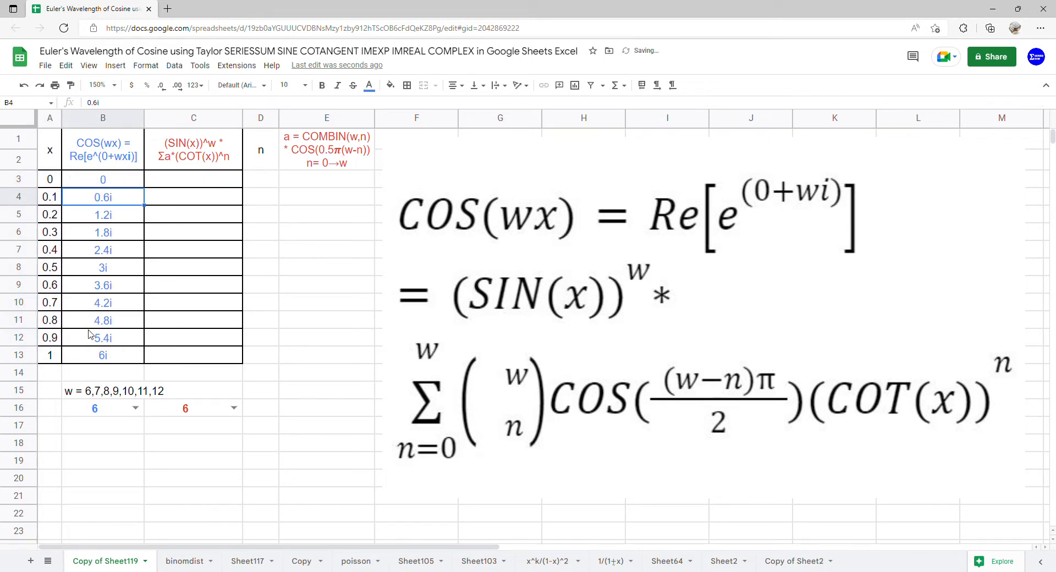
Wrap the COMPLEX part of the B3 formula in IMEXP, giving =ARRAYFORMULA(IMEXP(COMPLEX(0,B16*A3:A13))).
click(119, 184)
double_click(122, 186)
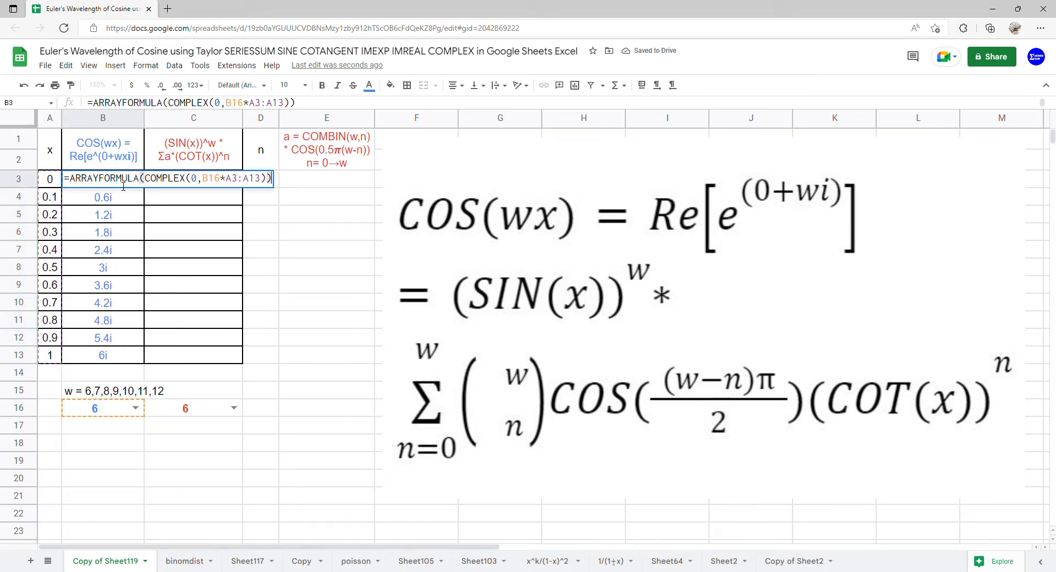
text((IME)
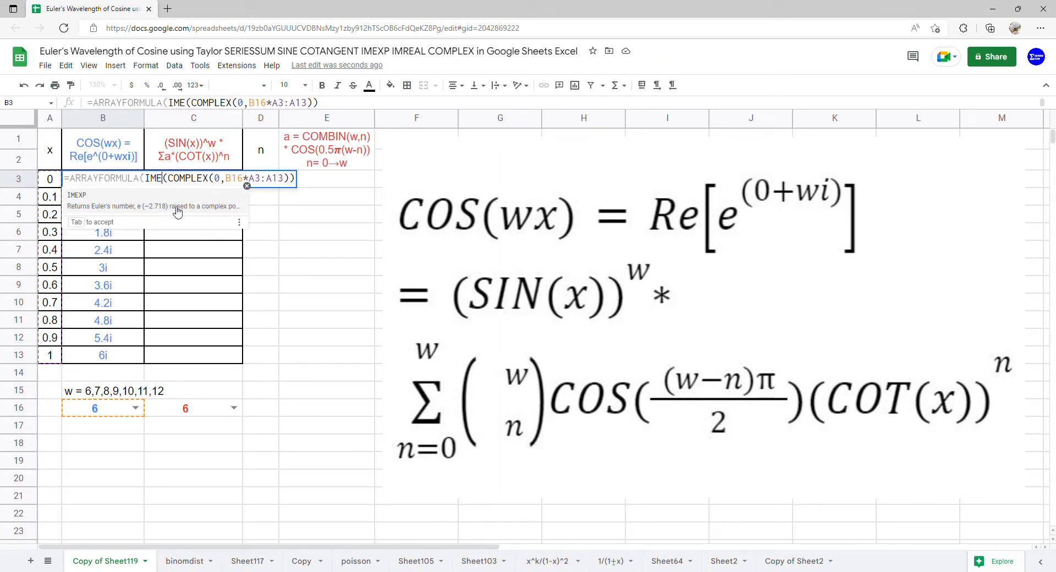
click(177, 199)
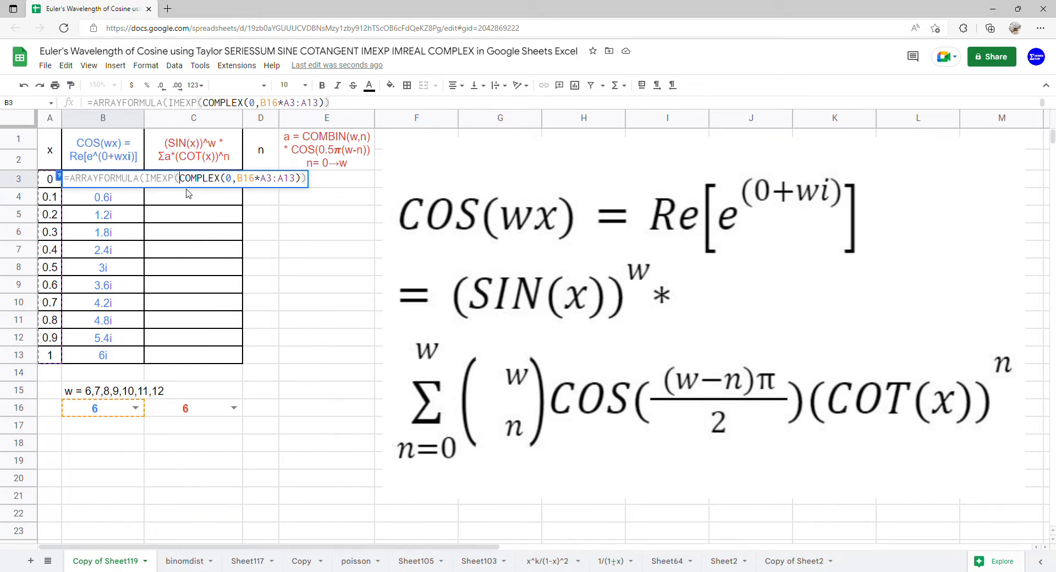
key(Return)
Wrap the IMEXP part of the B3 formula in IMREAL to return only the real coefficients.
click(130, 186)
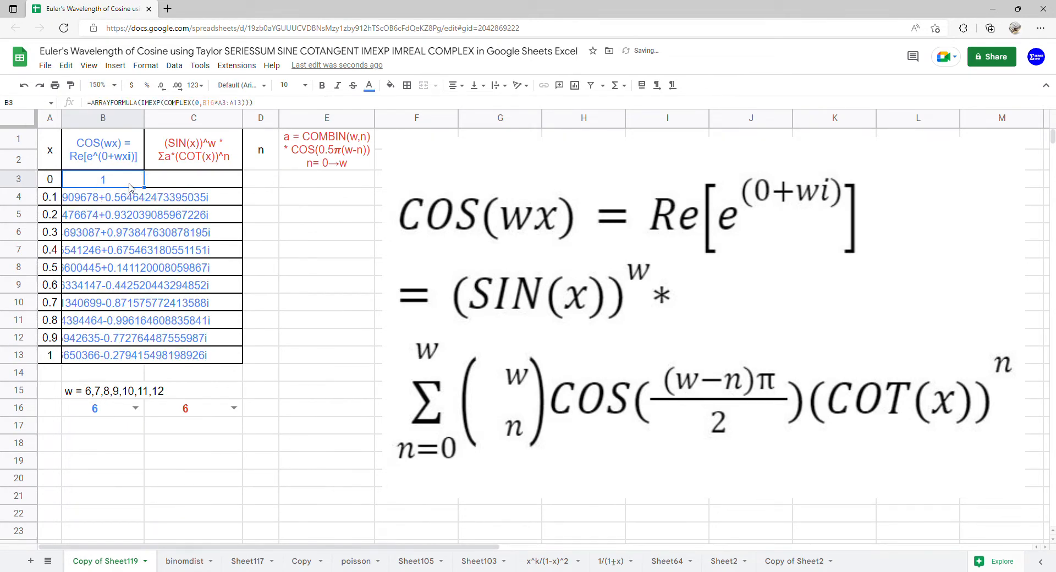
double_click(131, 187)
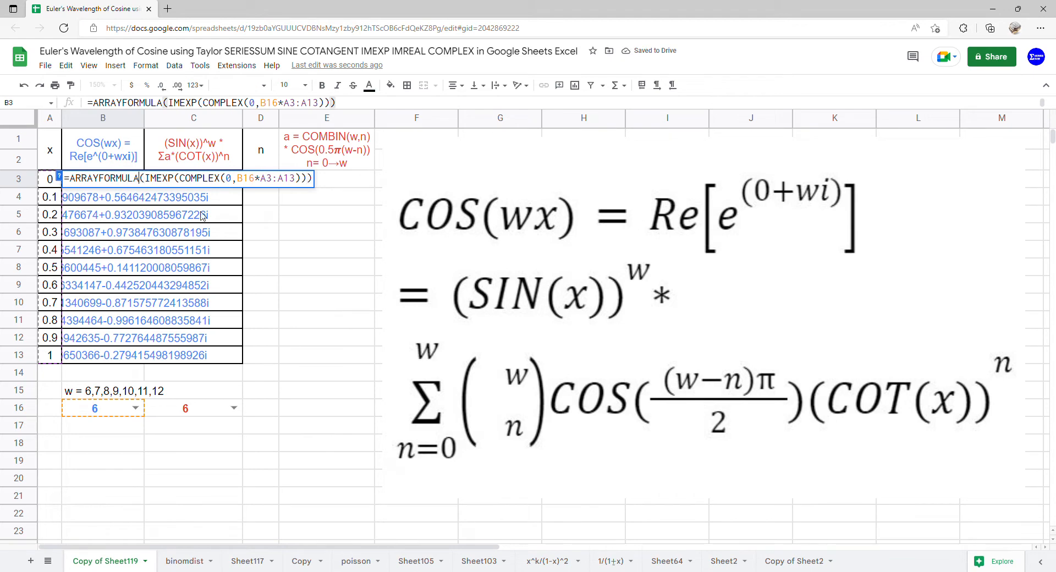
text(()
key(Left)
text(IMR)
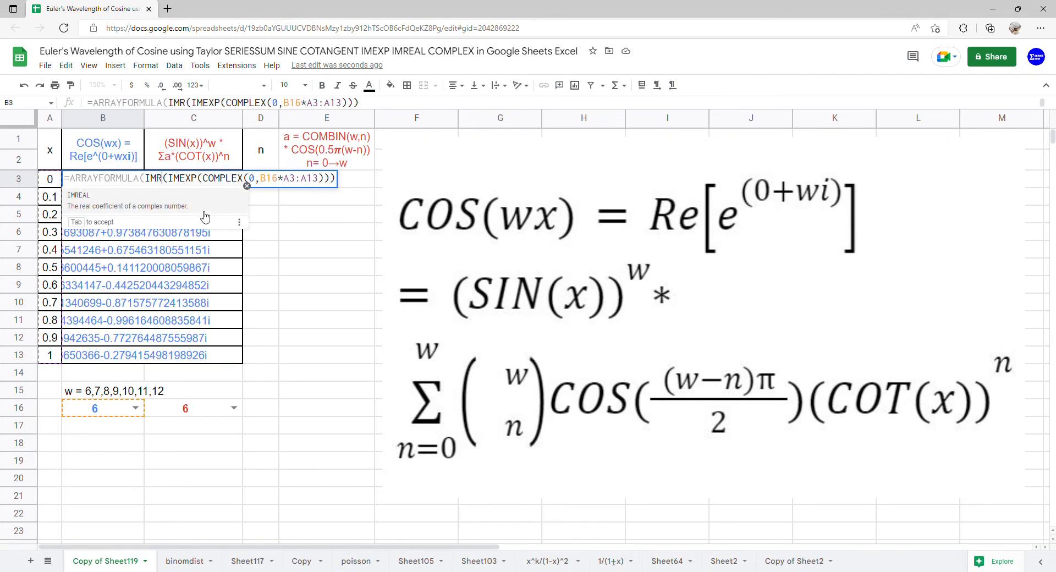
key(Tab)
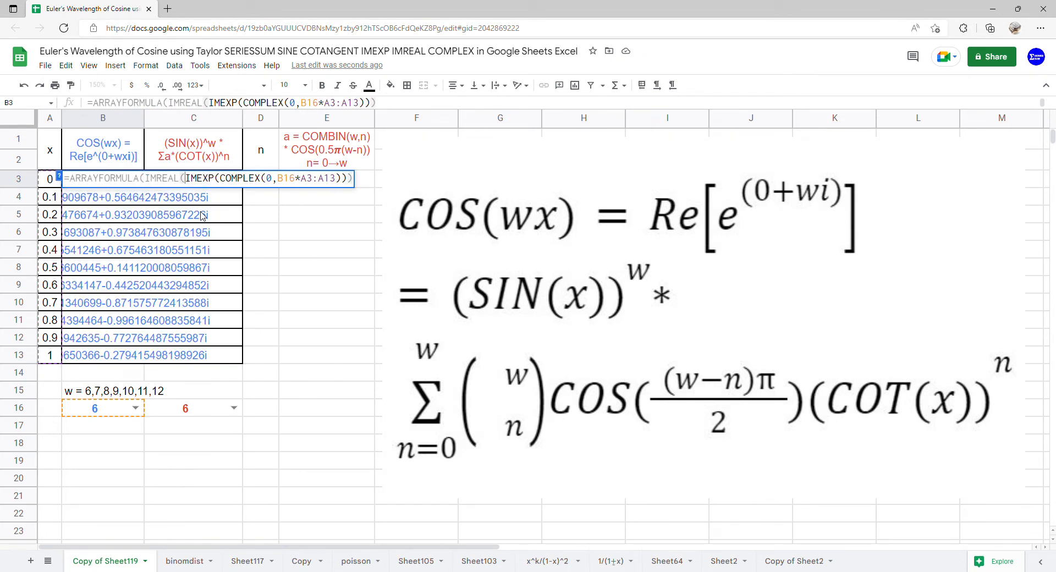
key(Return)
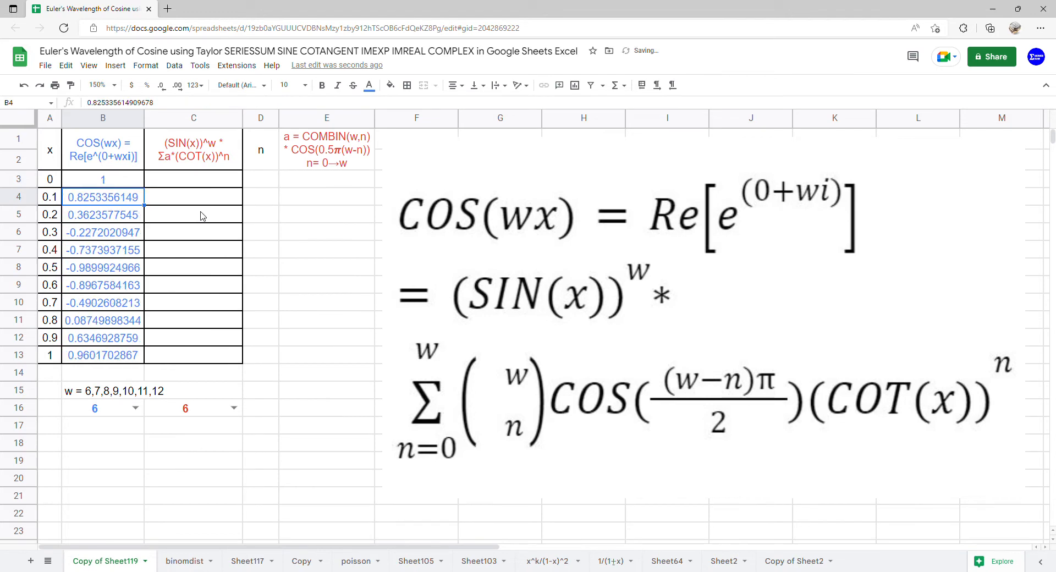
Enter 0 in cell D3 as the starting value of the n column.
drag(207, 181, 211, 358)
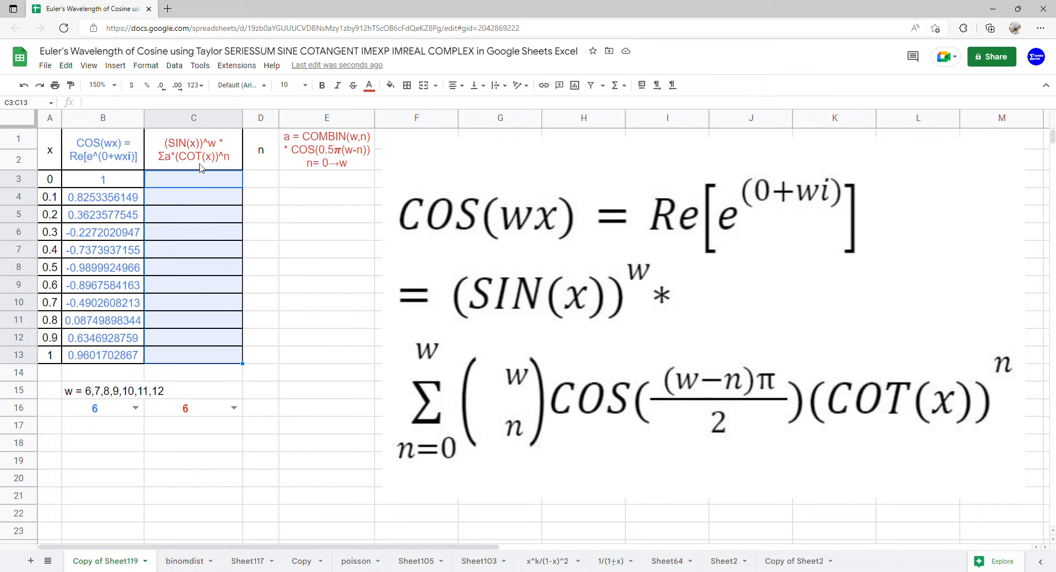
click(250, 185)
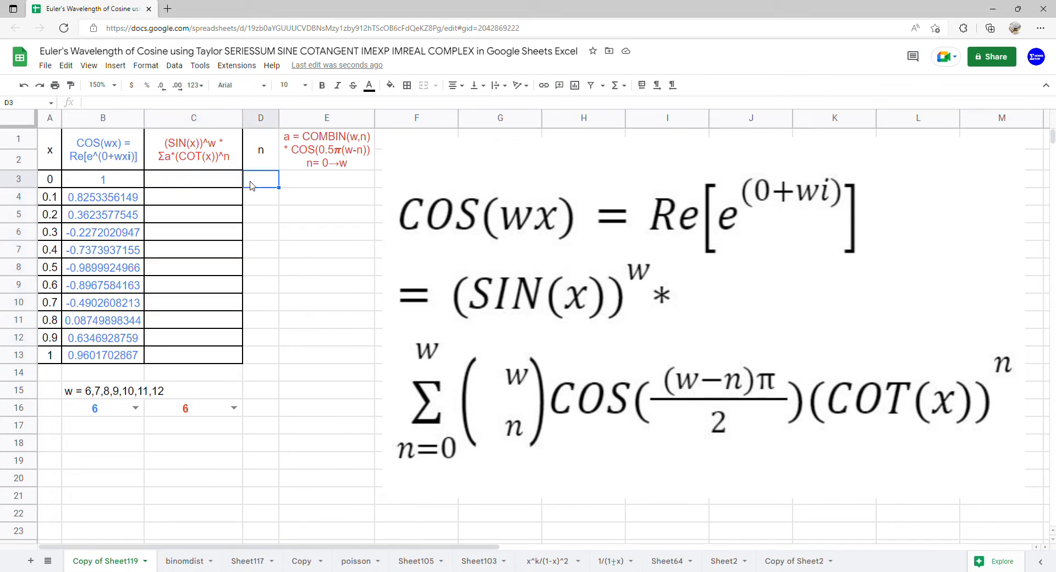
text(0)
key(Return)
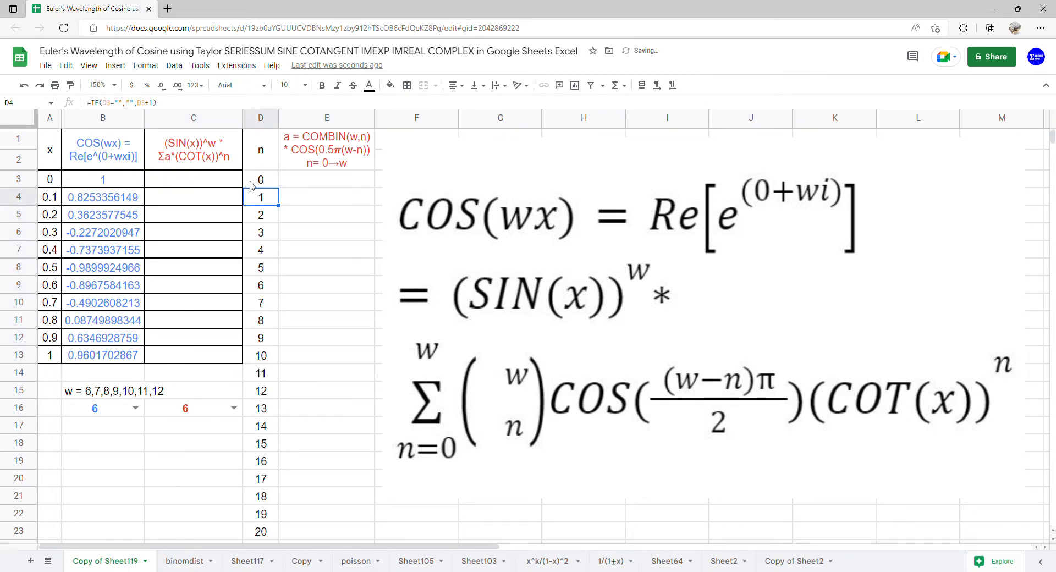
Start the coefficient formula in cell E3 with =ARRAYFORMULA(COMBIN(C16,D3:D23)*.
click(345, 184)
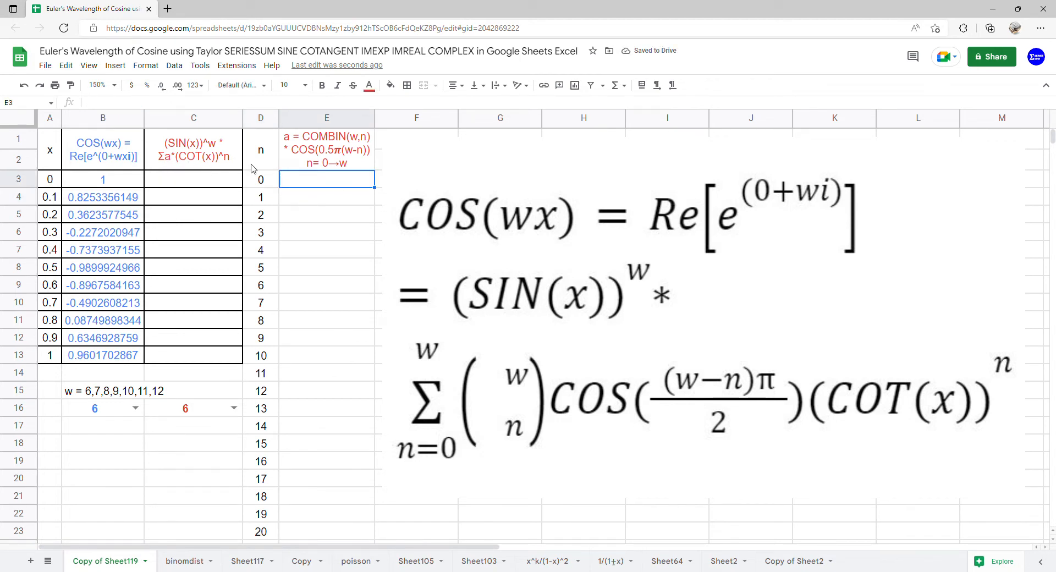
text(=ARRAYFORMULA()
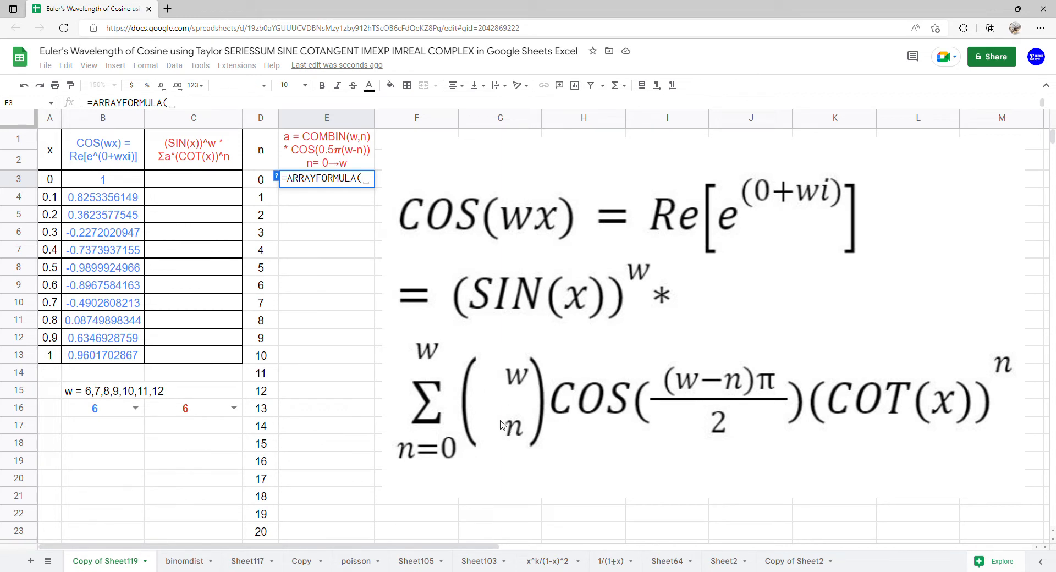
text(COM)
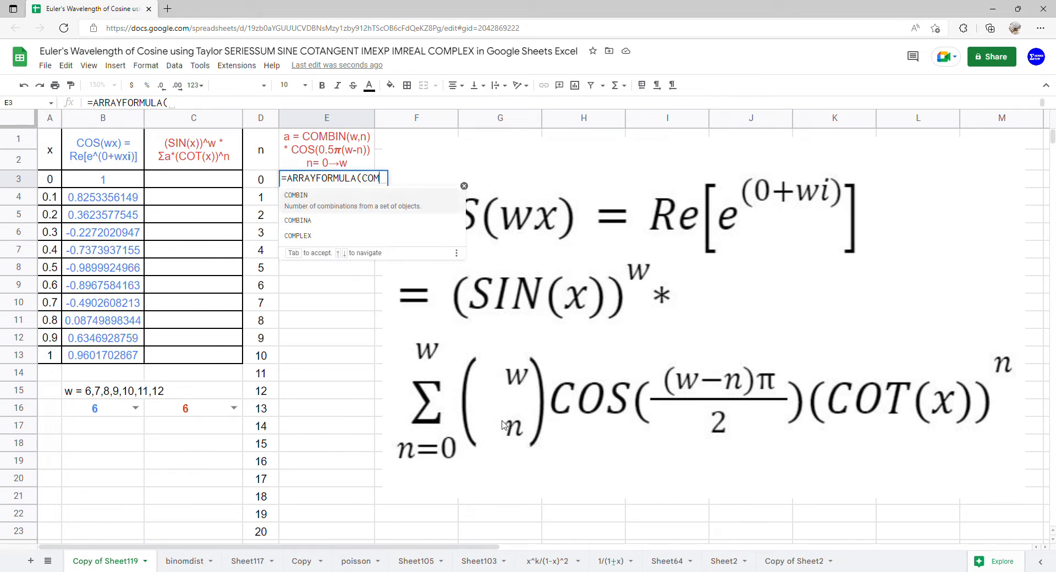
click(322, 195)
click(202, 417)
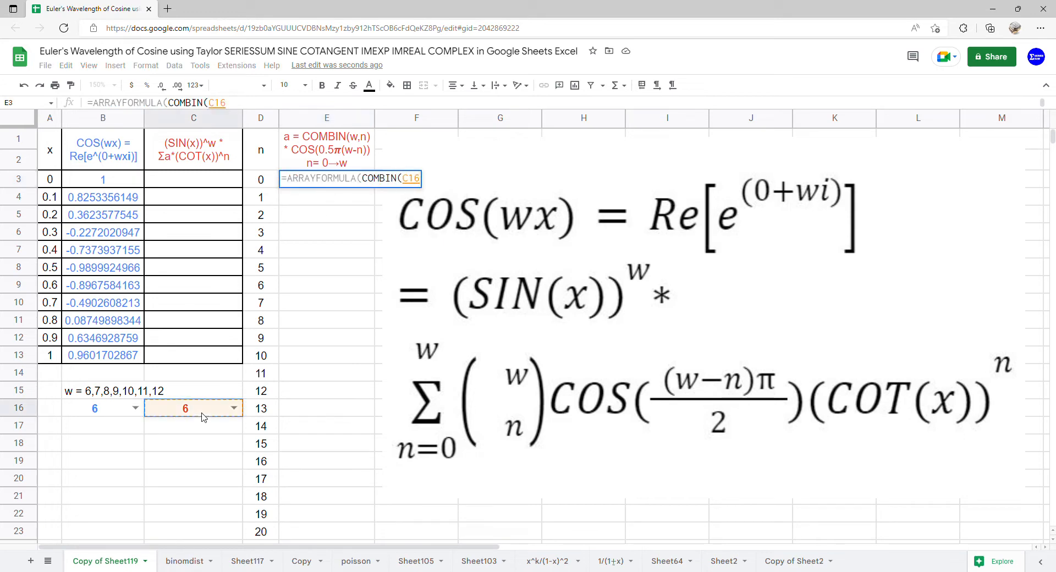
text(,)
drag(265, 184, 278, 521)
text()*)
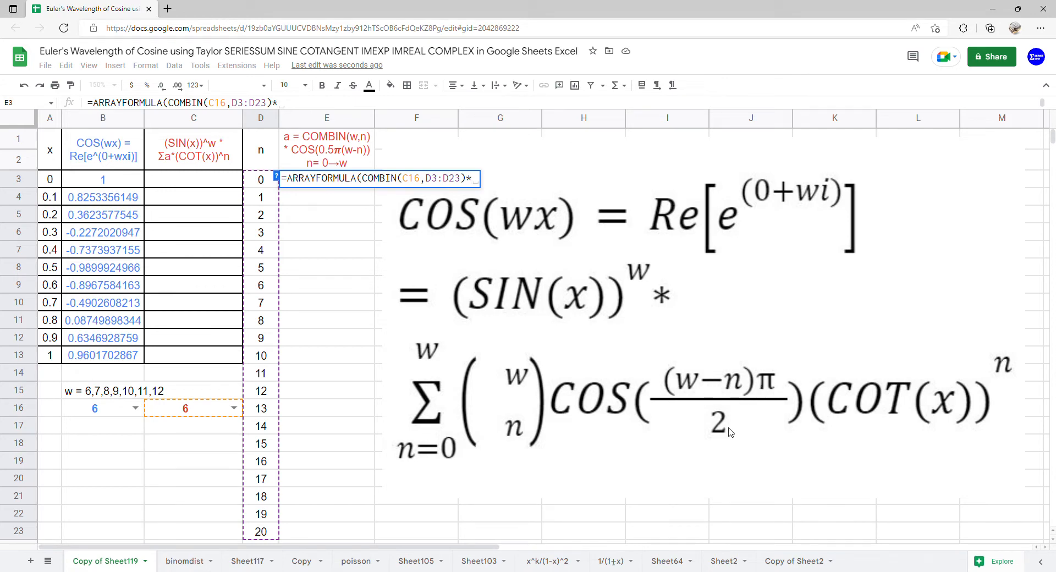
Continue the E3 formula with the cosine factor COS(0.5*PI()*.
text(COS)
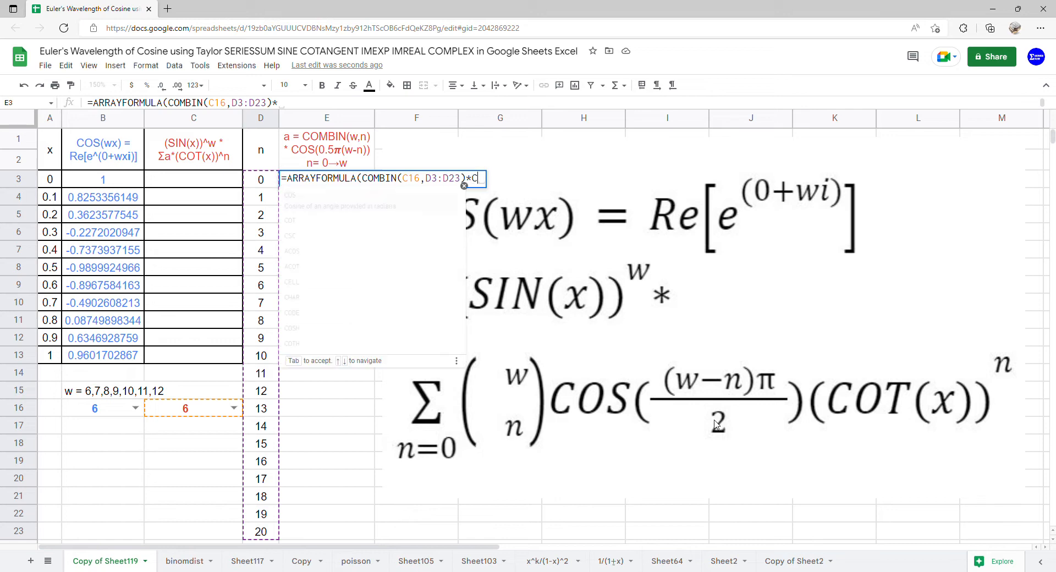
click(313, 195)
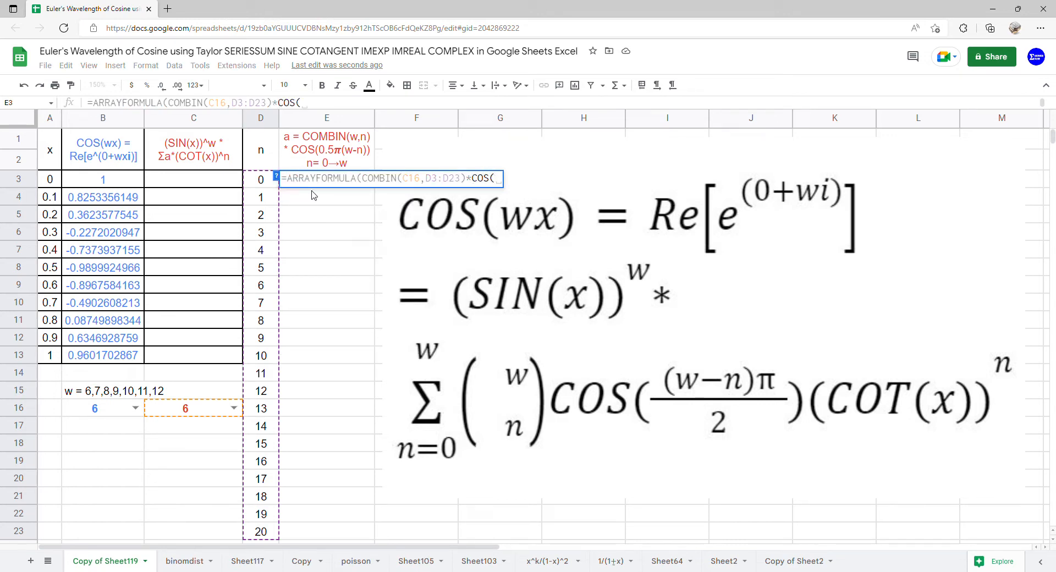
text(-)
key(BackSpace)
text(0.5*PI()
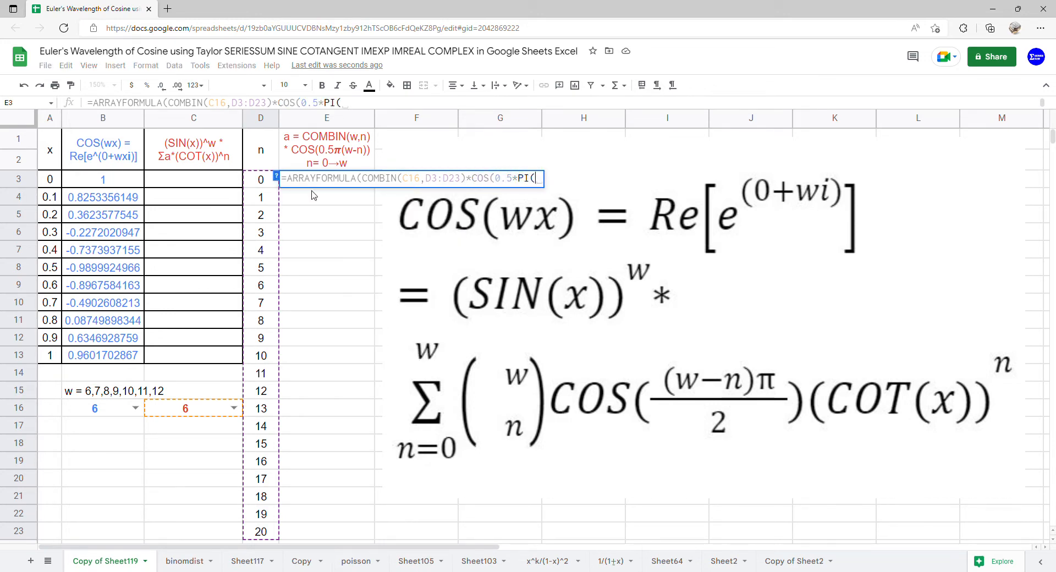
text()*)
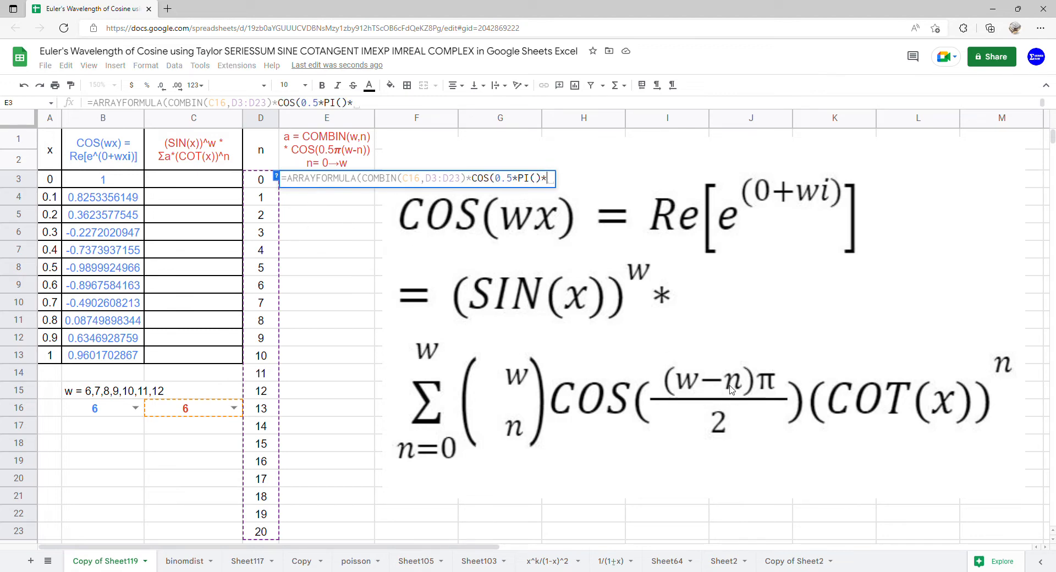
text(())
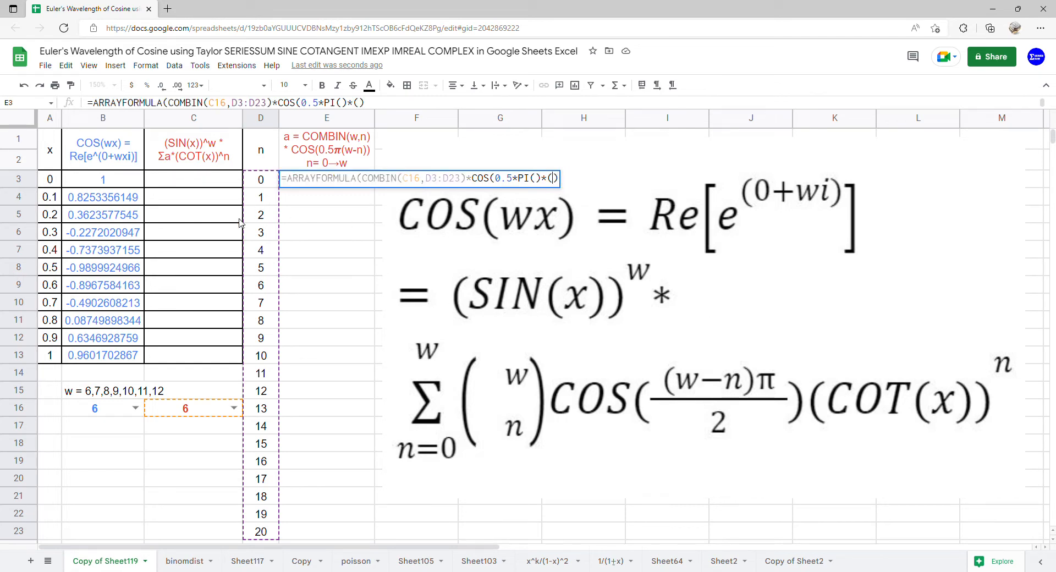
Complete the cosine argument in E3 with (C16-D3:D23) and enter the formula.
click(179, 410)
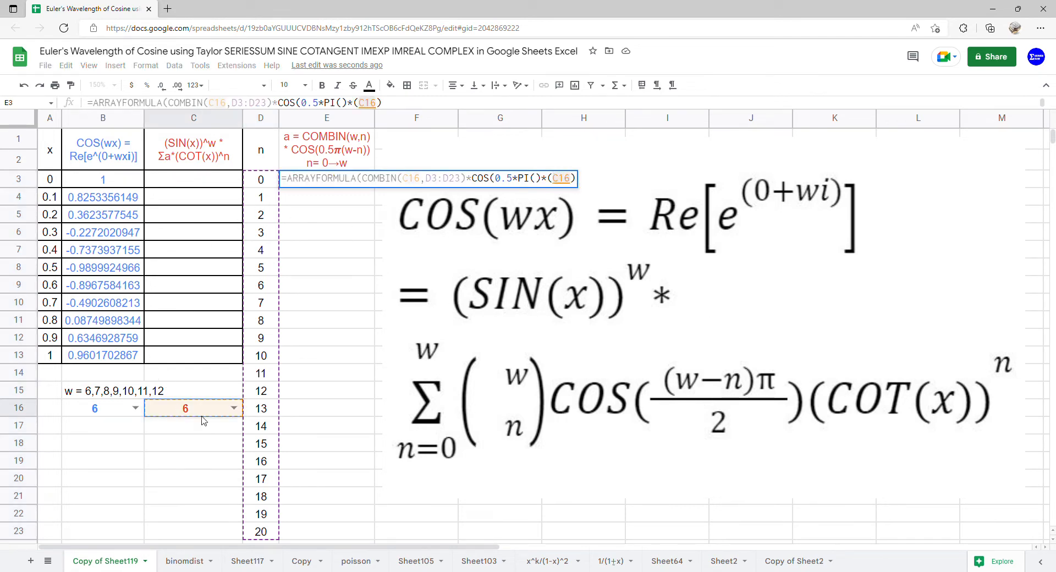
text(-)
drag(271, 187, 268, 268)
drag(270, 337, 272, 534)
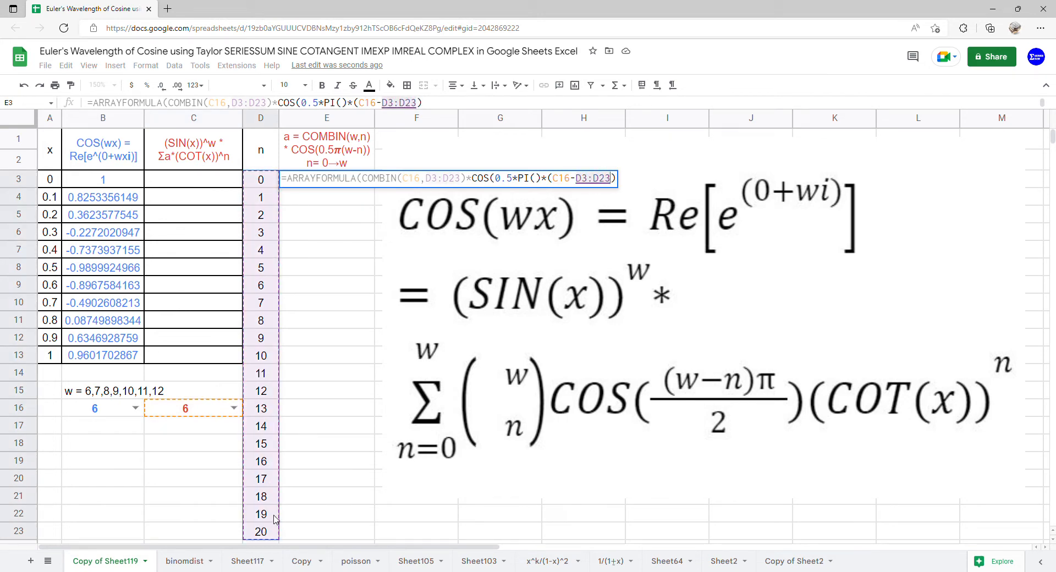
text())
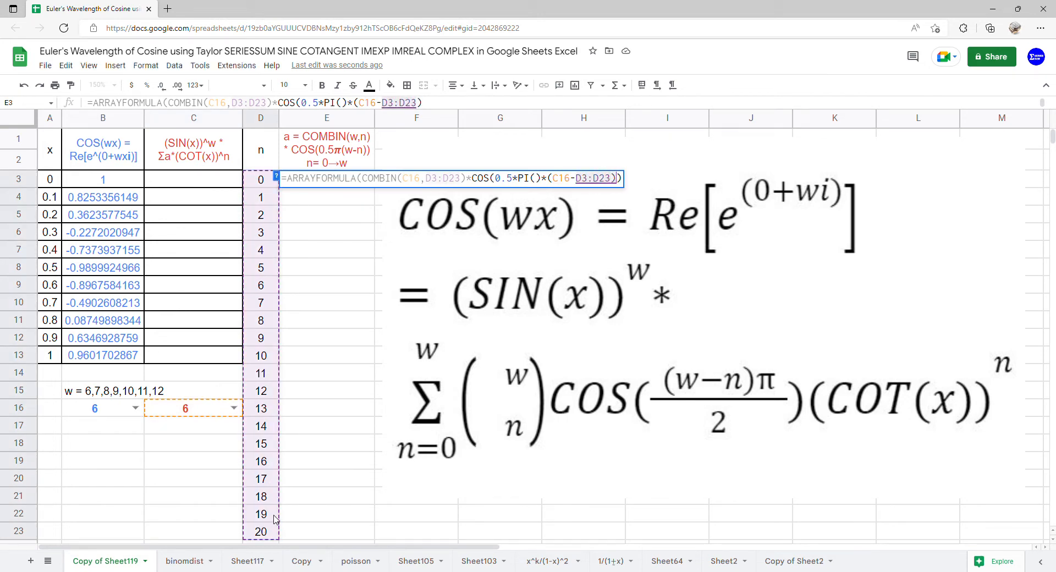
text())
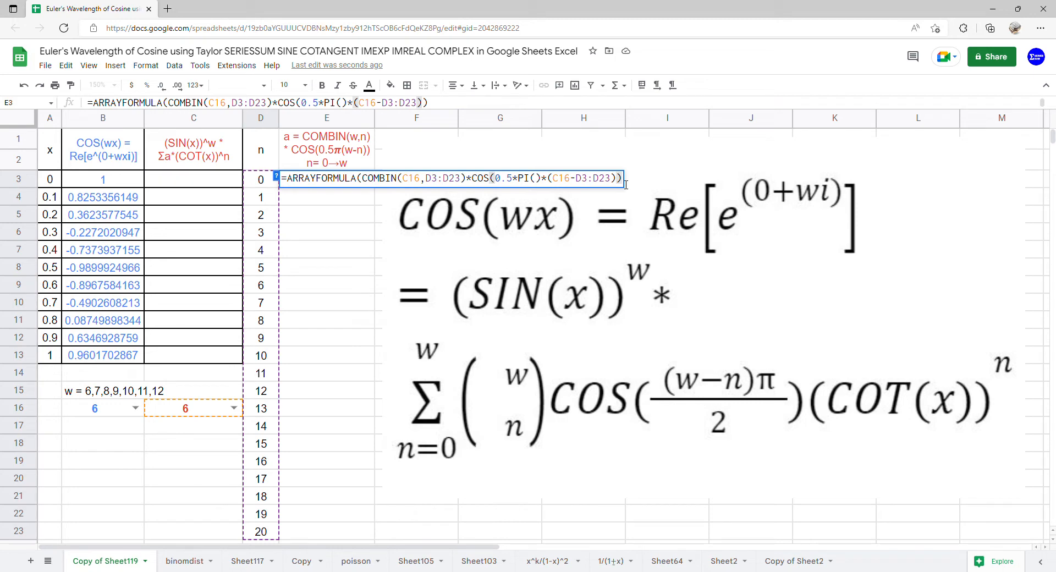
key(Return)
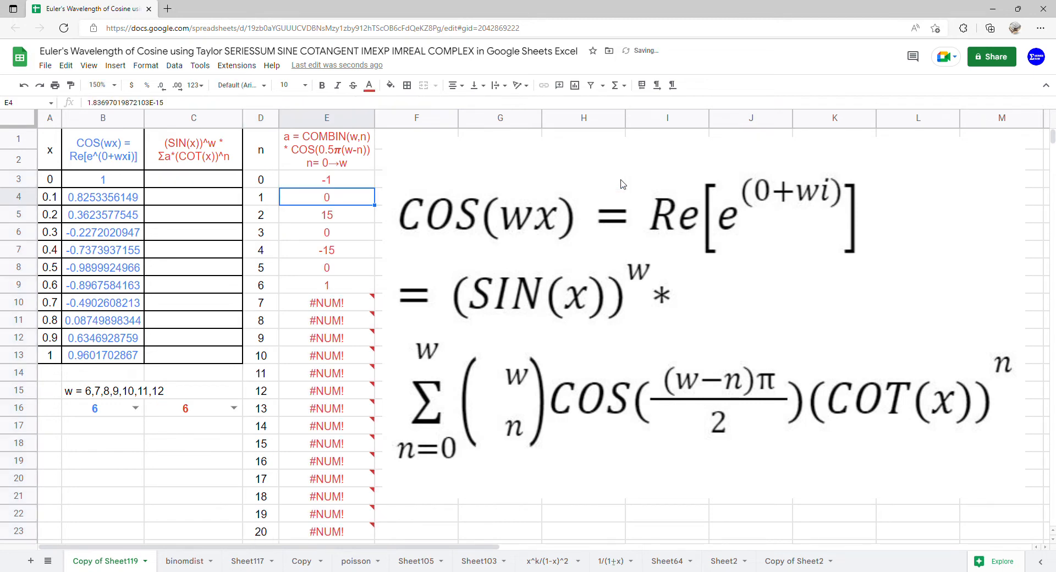
Wrap the COMBIN expression in E3 in an IF returning 0 when n exceeds w: IF(D3:D23>C16,0, COMBIN(C16,D3:D23)*COS(0.5*PI()*(C16-D3:D23))).
drag(333, 309, 333, 521)
double_click(334, 186)
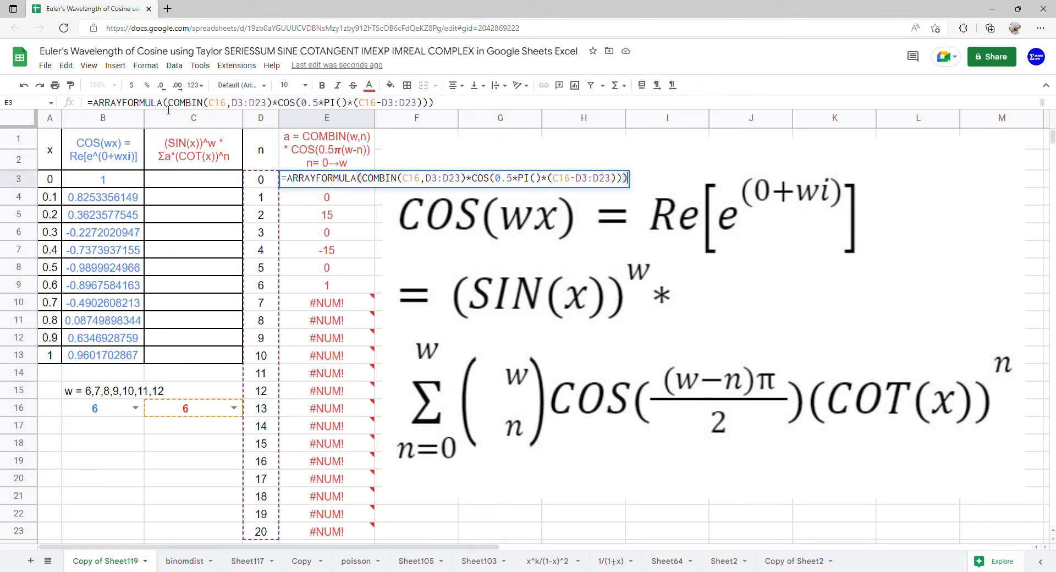
click(170, 108)
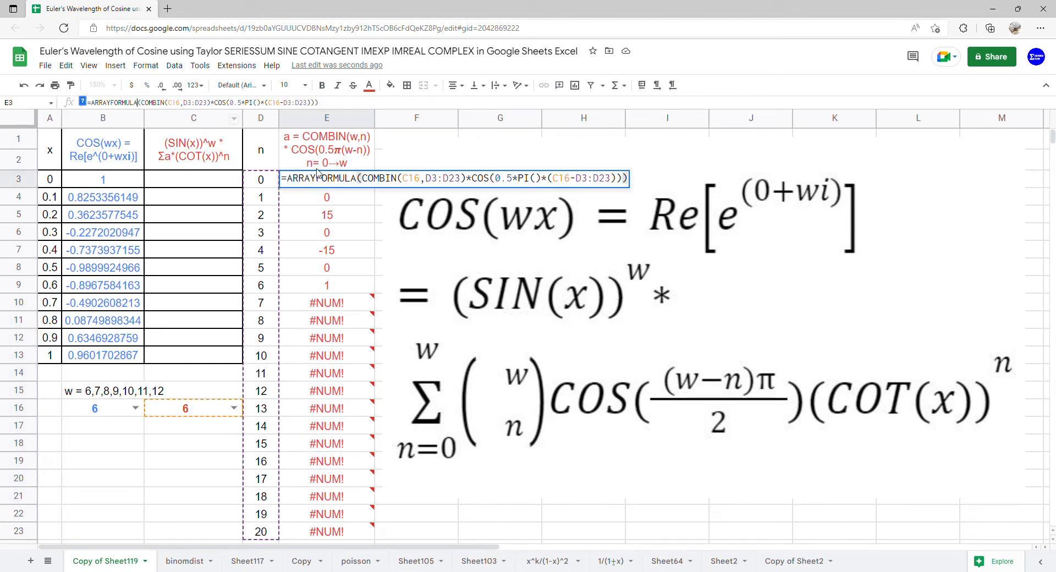
click(356, 178)
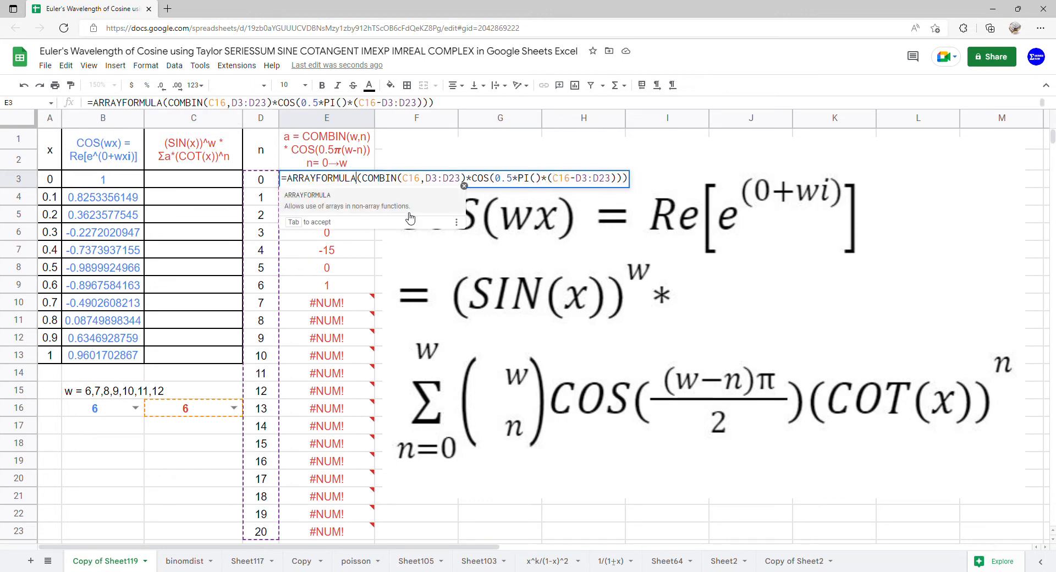
text((IF)
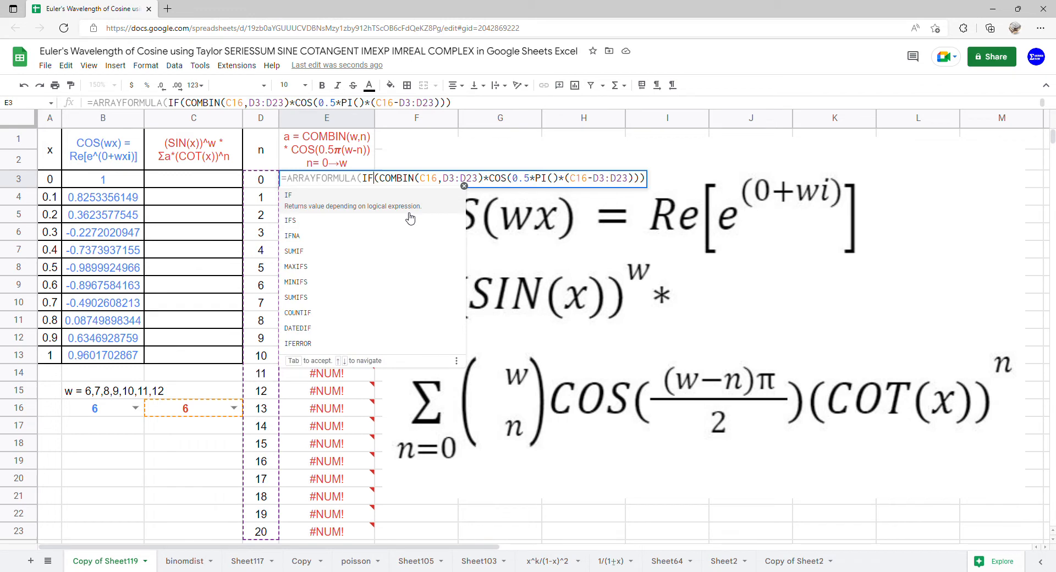
click(382, 183)
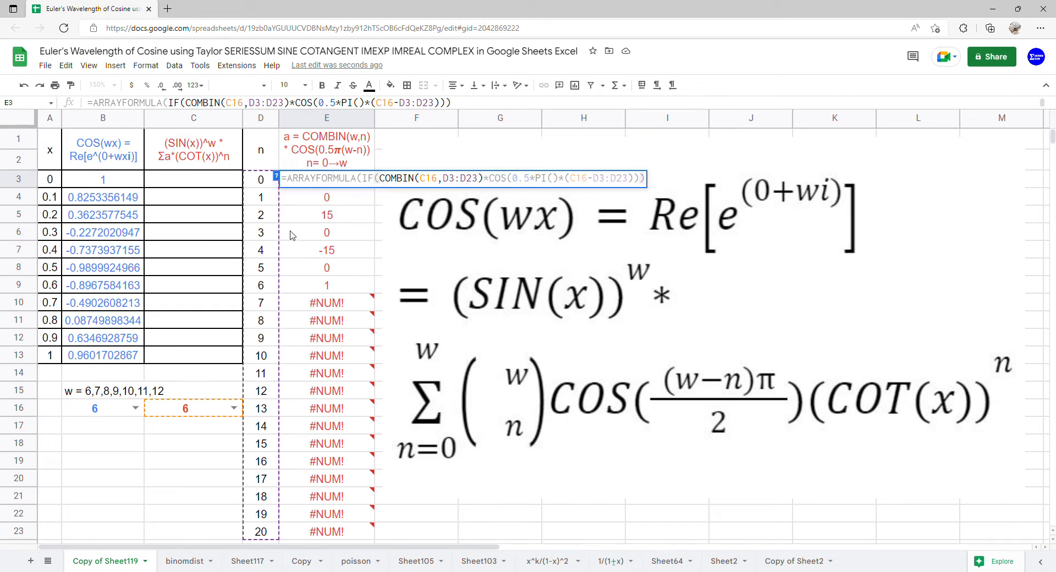
drag(259, 183, 258, 531)
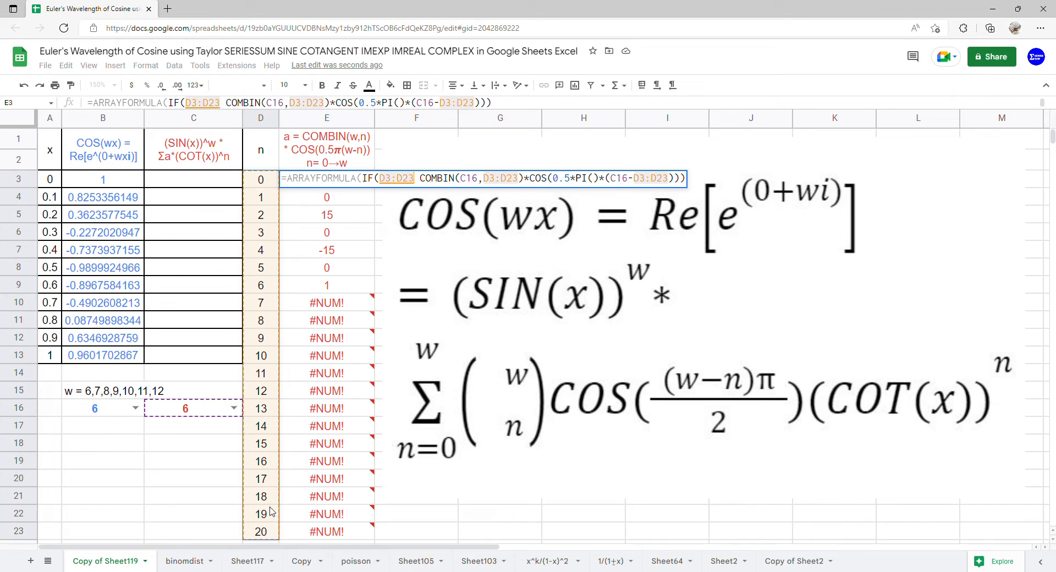
text(>)
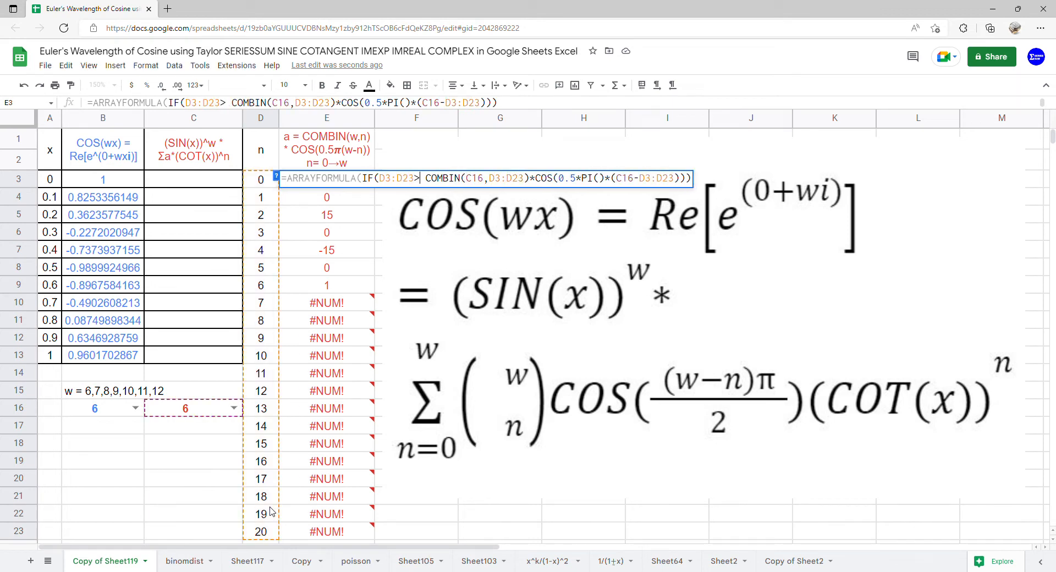
click(183, 417)
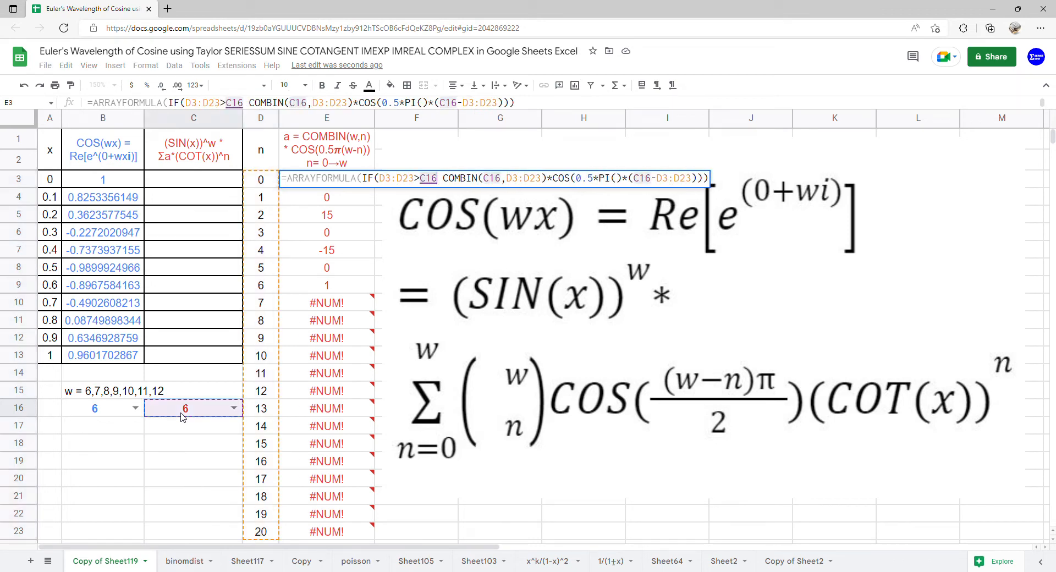
text(,0,)
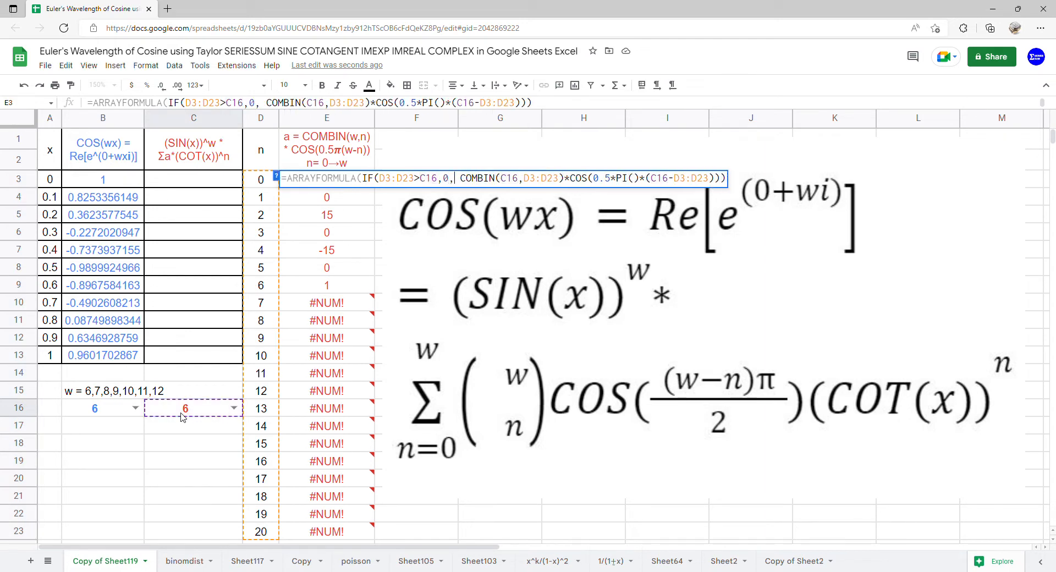
key(Return)
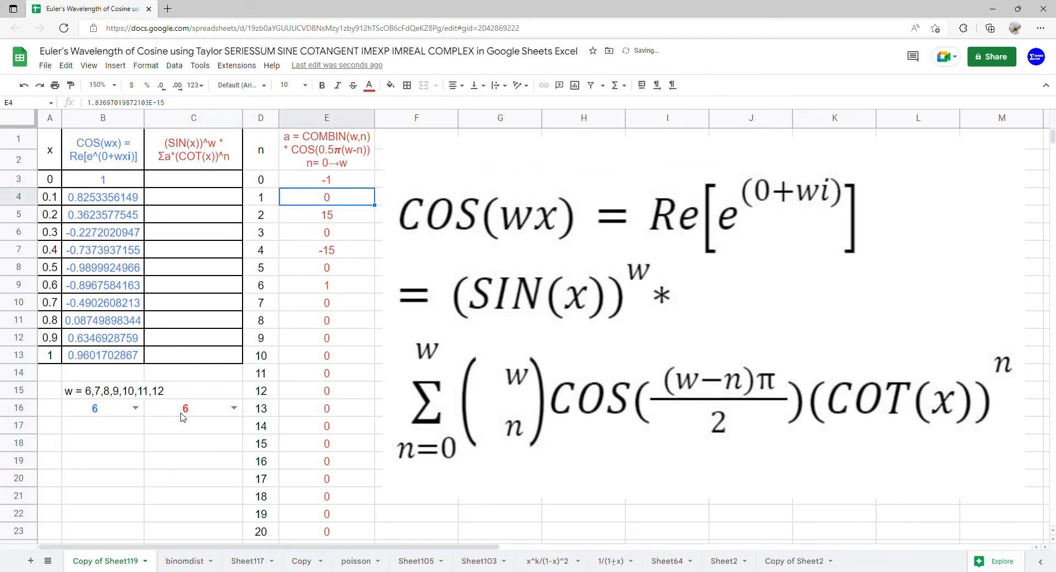
Enter the cotangent power series formula =ARRAYFORMULA(SERIESSUM(COT(A3:A13),0,1,E3:E23)) in cell C3.
click(214, 185)
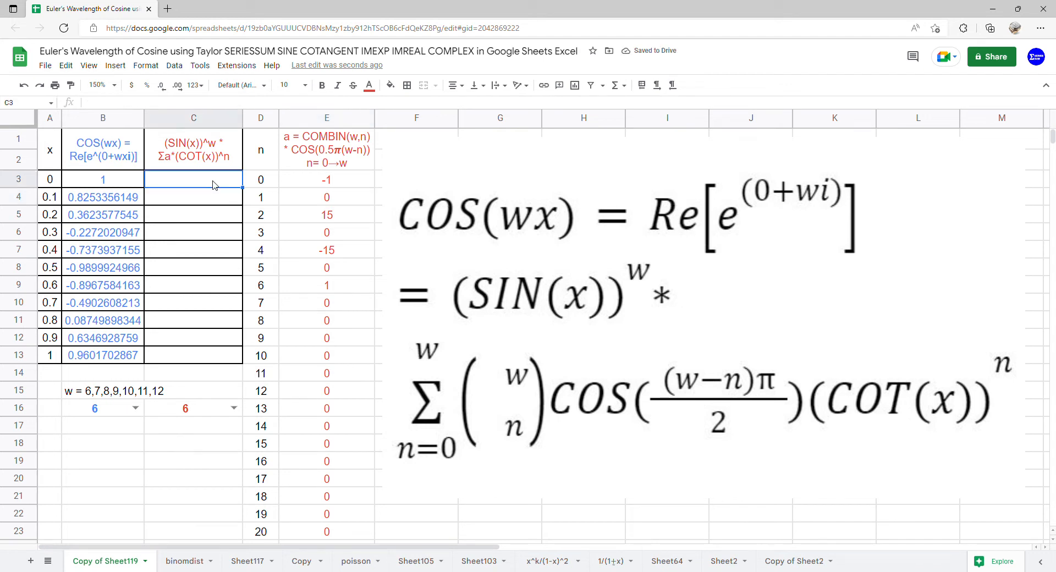
text(=)
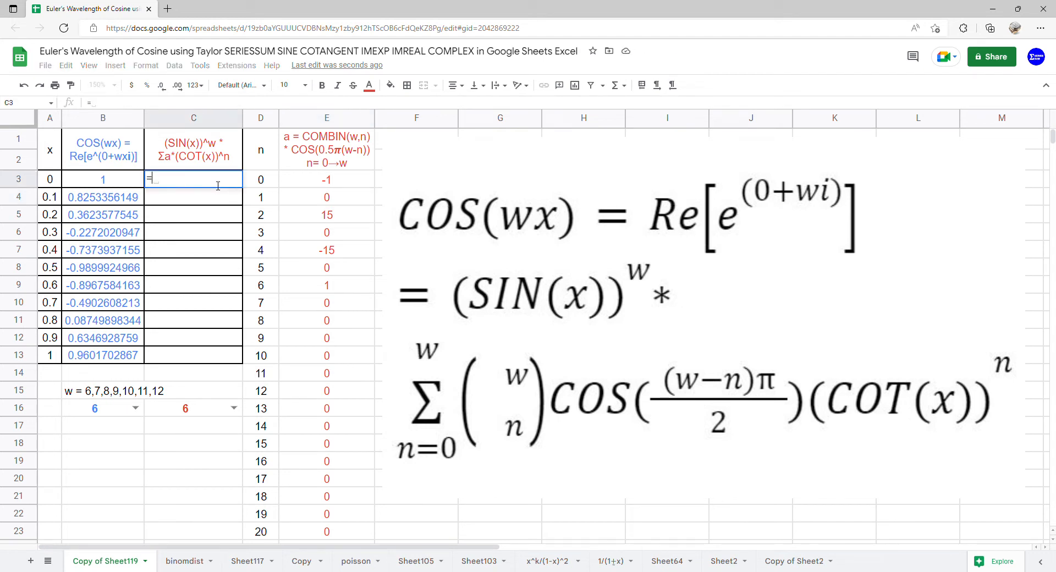
text(ARRAYFORMULA(SERIESSUM()
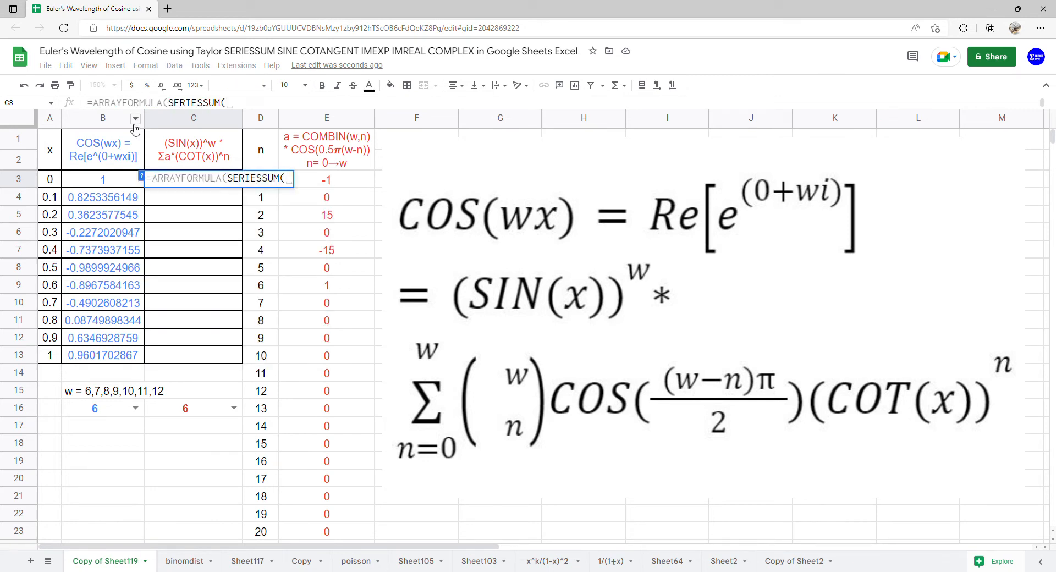
text(C)
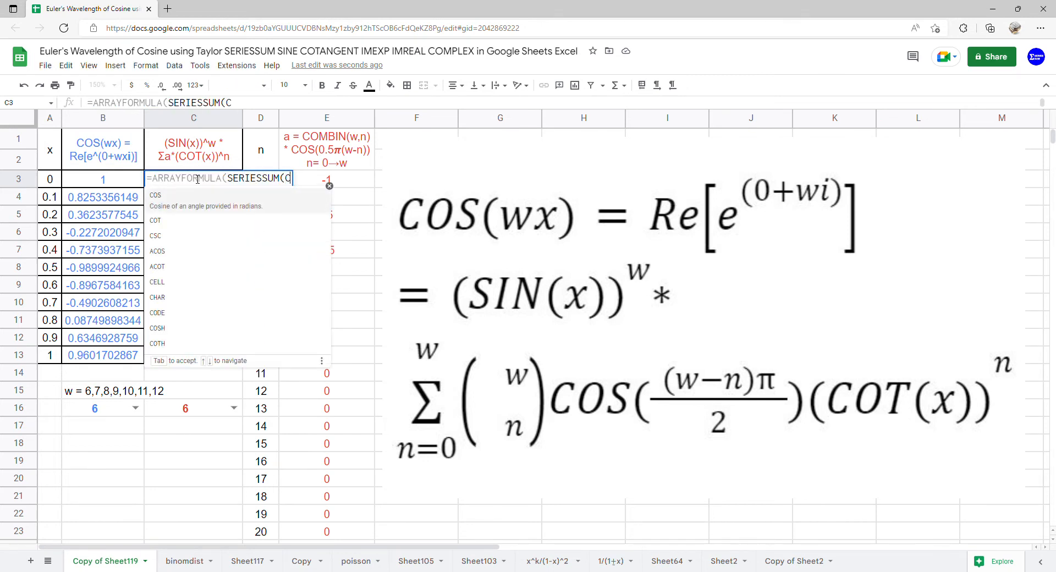
text(OT()
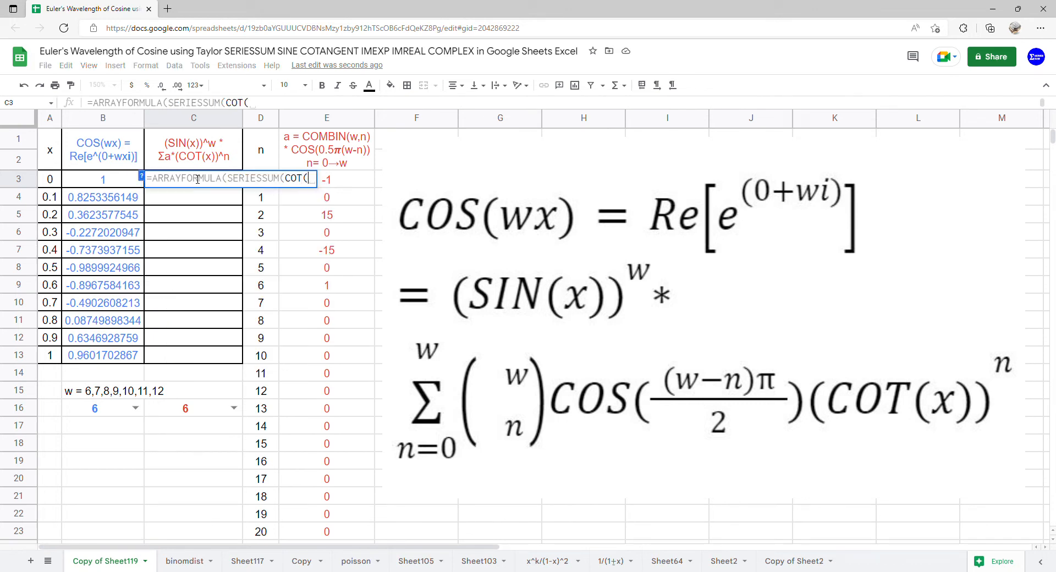
drag(61, 184, 61, 358)
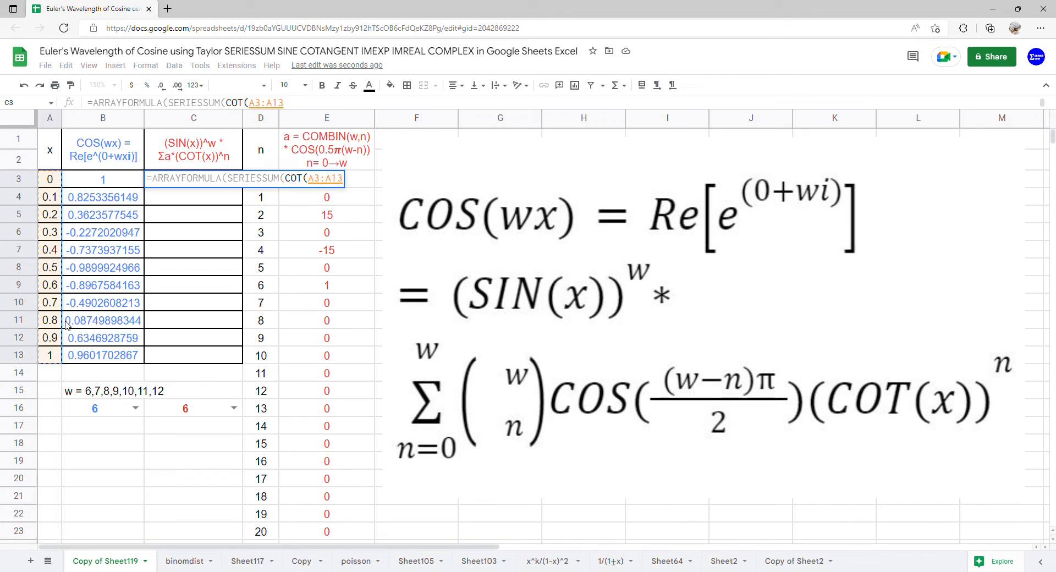
text(),0)
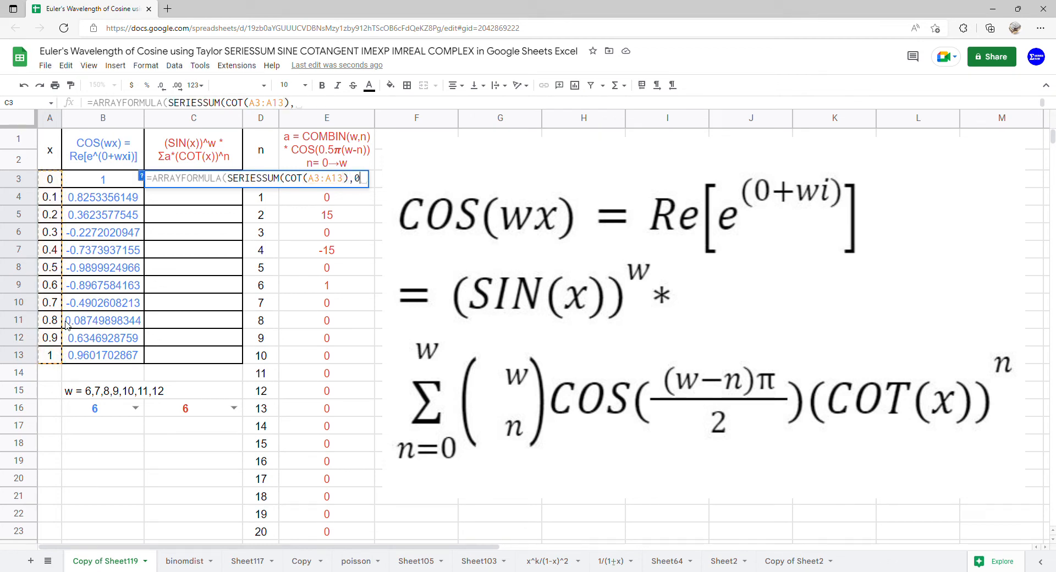
text(,1,)
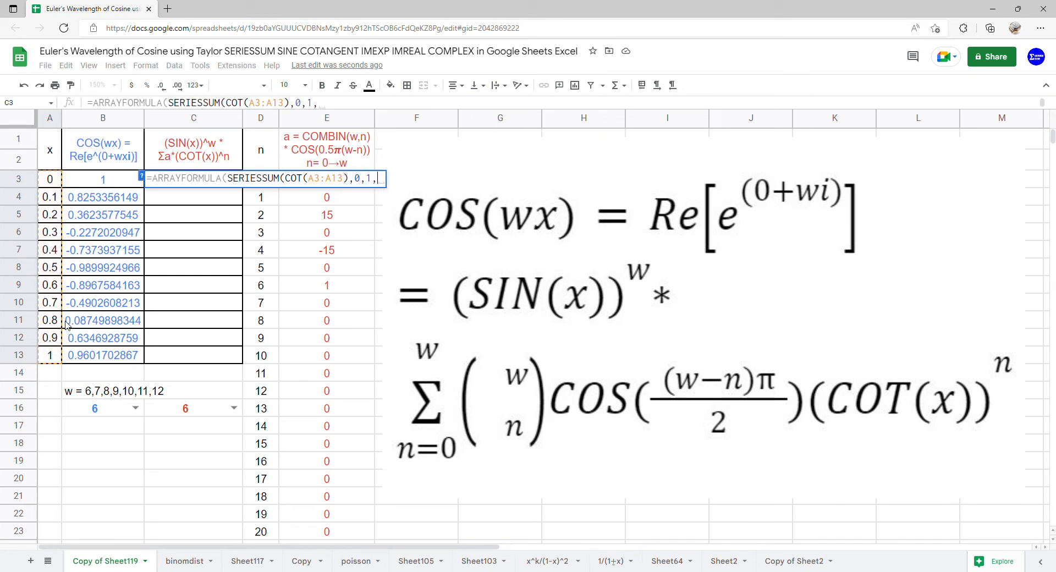
drag(341, 532, 310, 204)
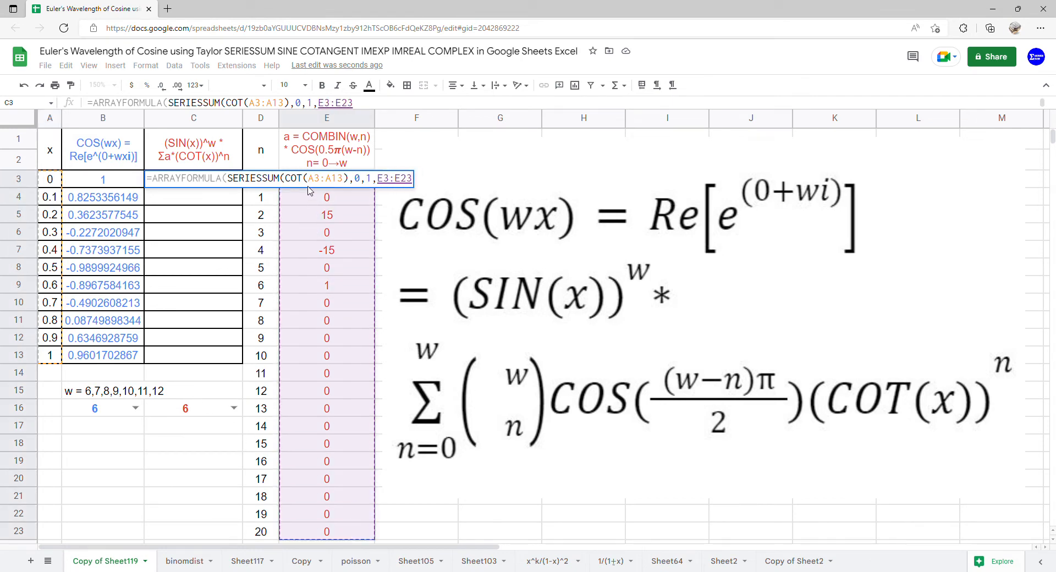
key(Return)
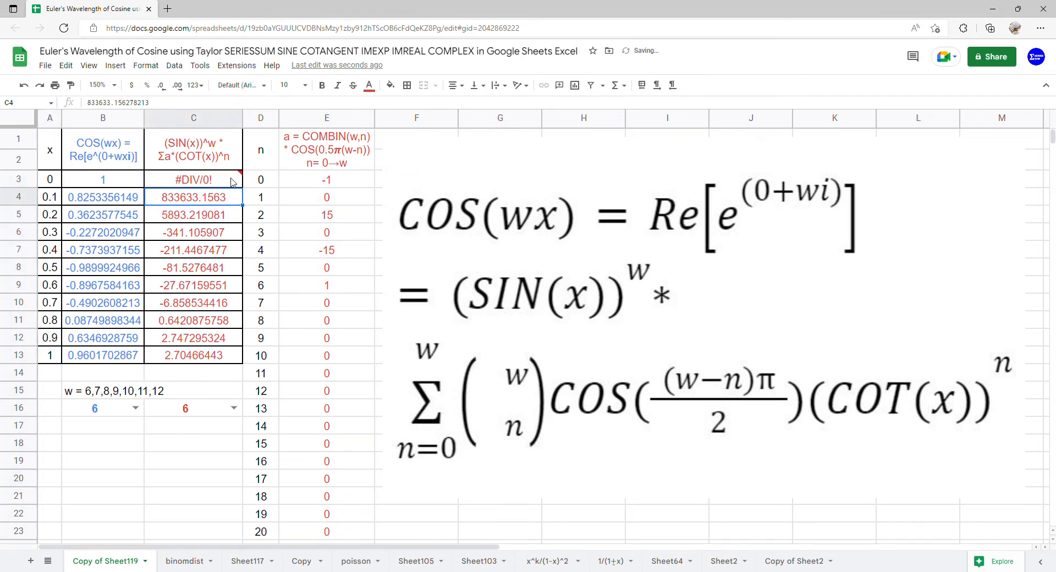
Wrap the SERIESSUM in C3 in an IF returning 1 when x is zero: IF(A3:A13=0,1, SERIESSUM(COT(A3:A13),0,1,E3:E23)).
click(232, 182)
double_click(233, 183)
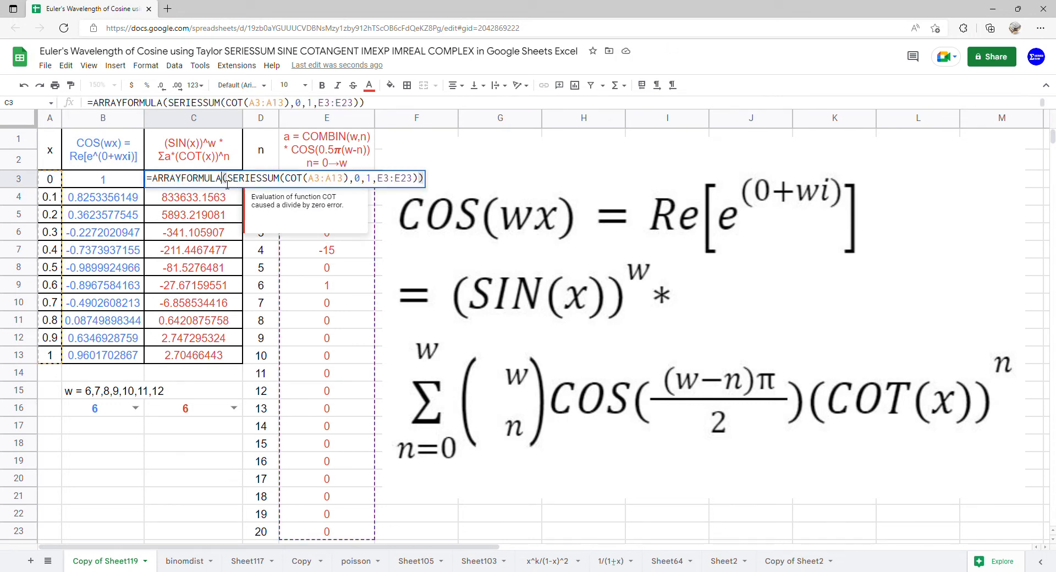
text(()
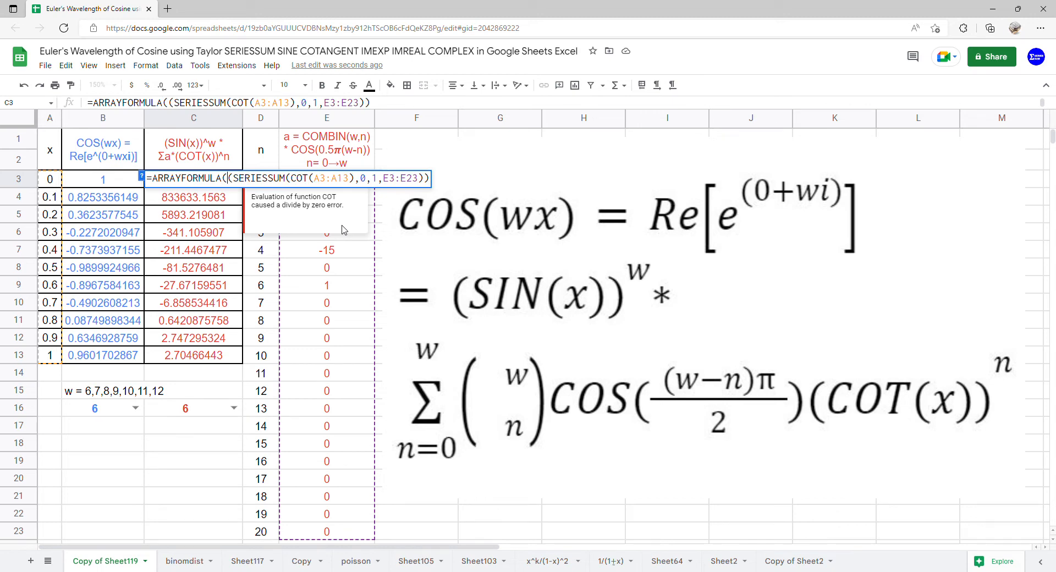
key(BackSpace)
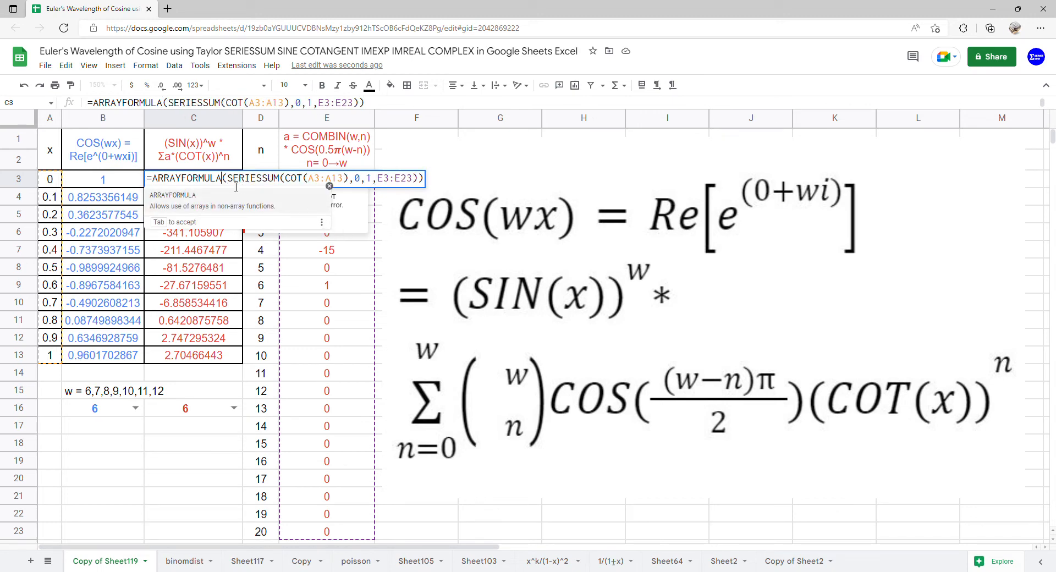
key(Right)
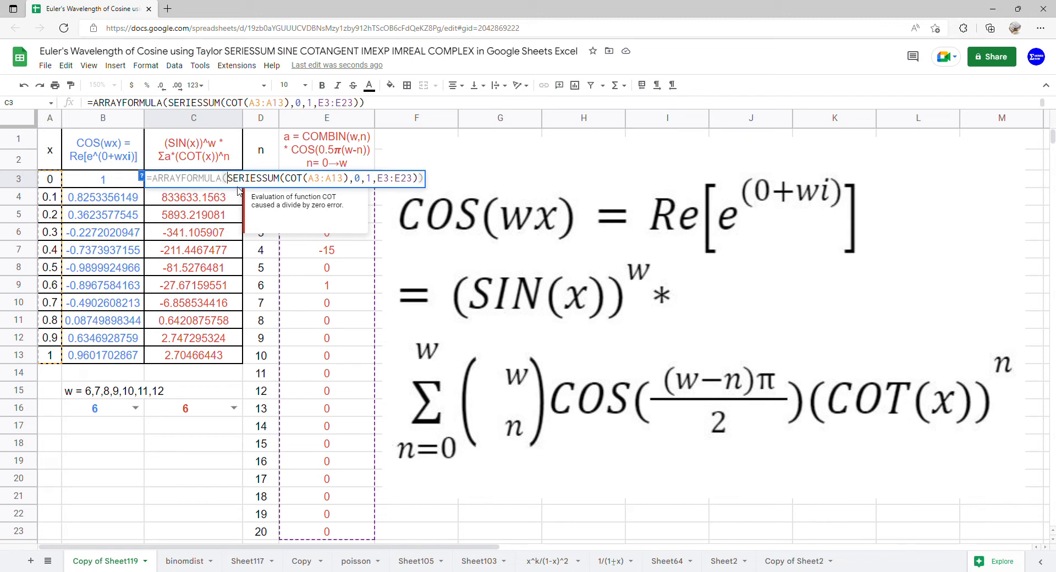
text(IF)
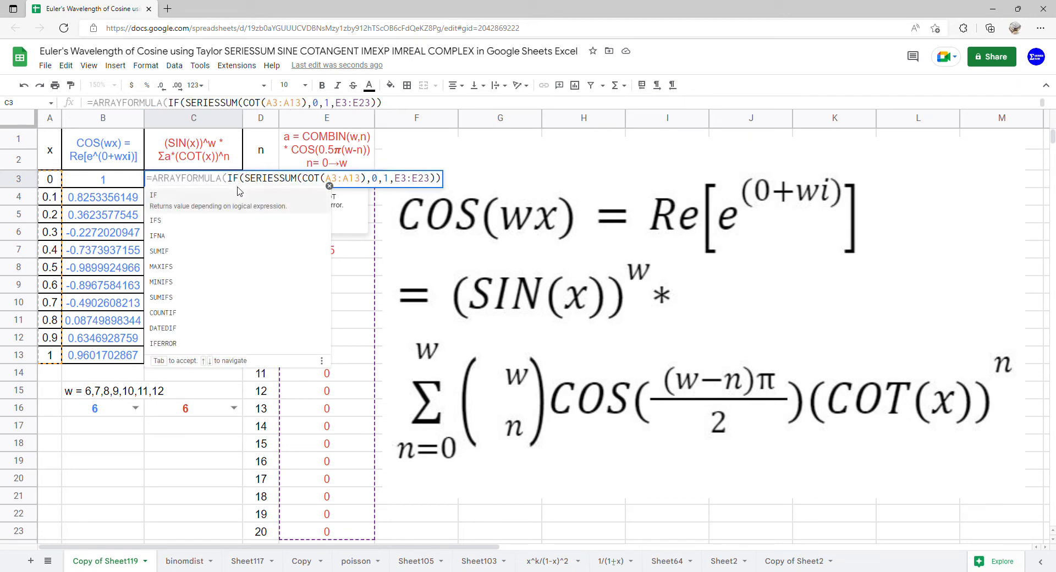
drag(44, 184, 60, 357)
text(=0 )
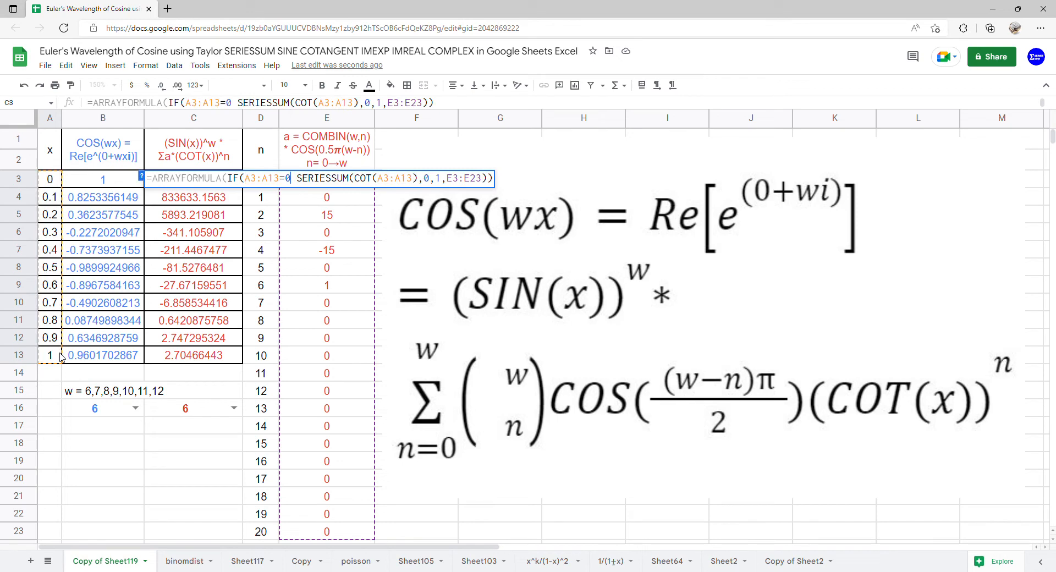
text(,1,)
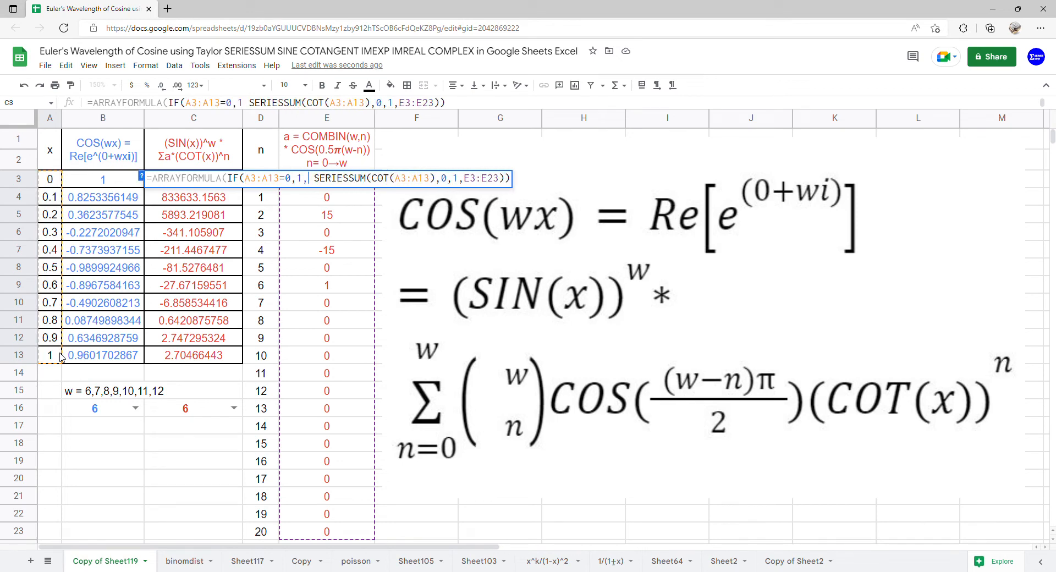
key(Return)
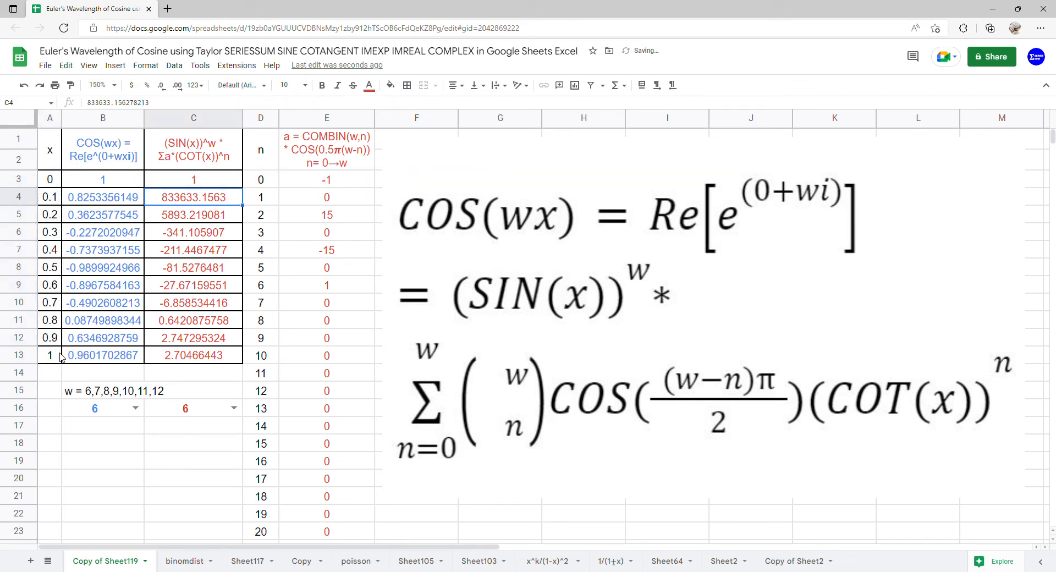
Multiply the SERIESSUM term in the C3 formula by the sine power factor SIN(A3:A13)^C16.
click(215, 187)
double_click(219, 187)
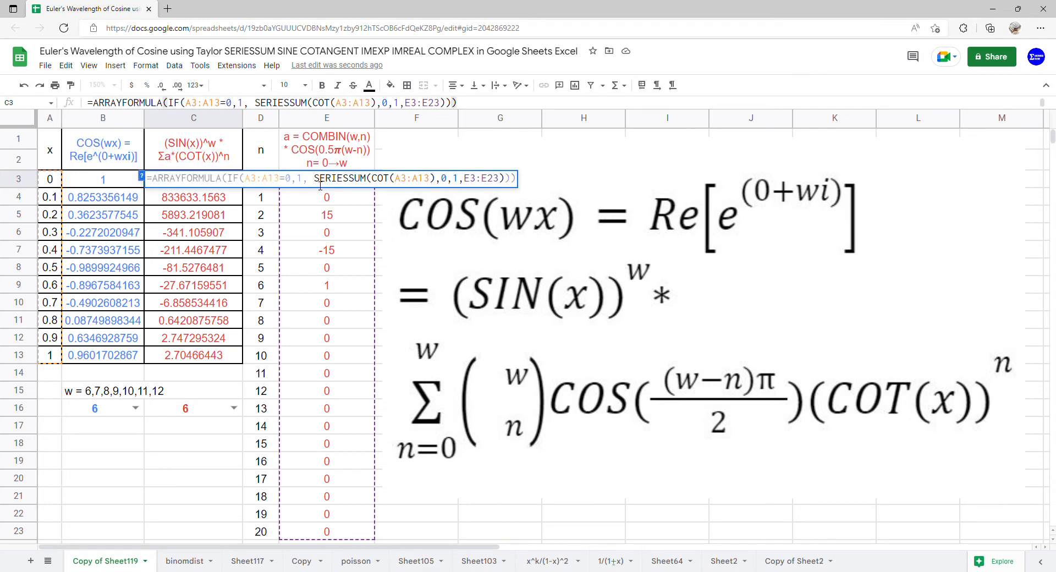
text(*)
key(Left)
text(SIN)
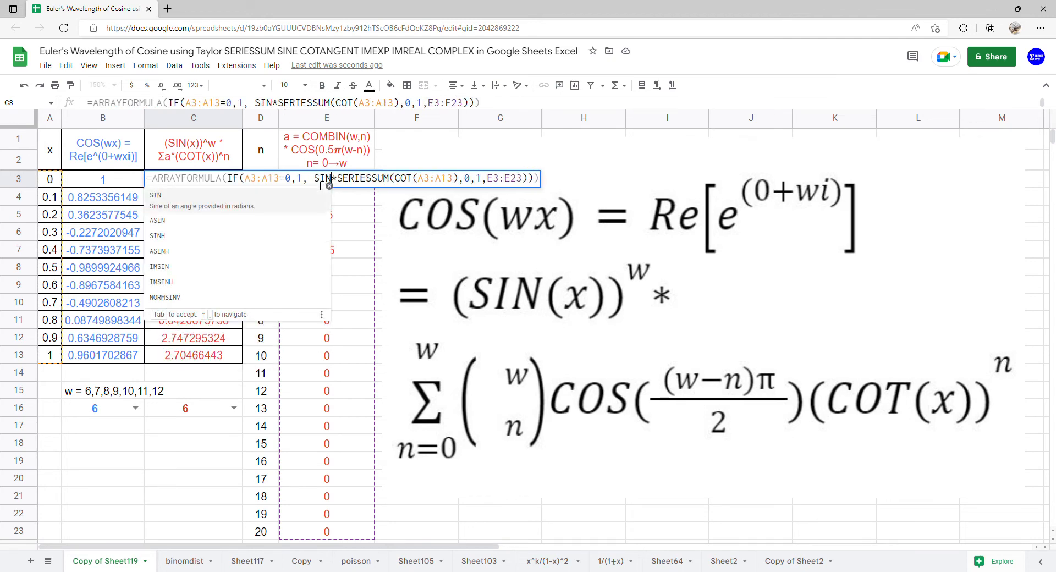
text(()
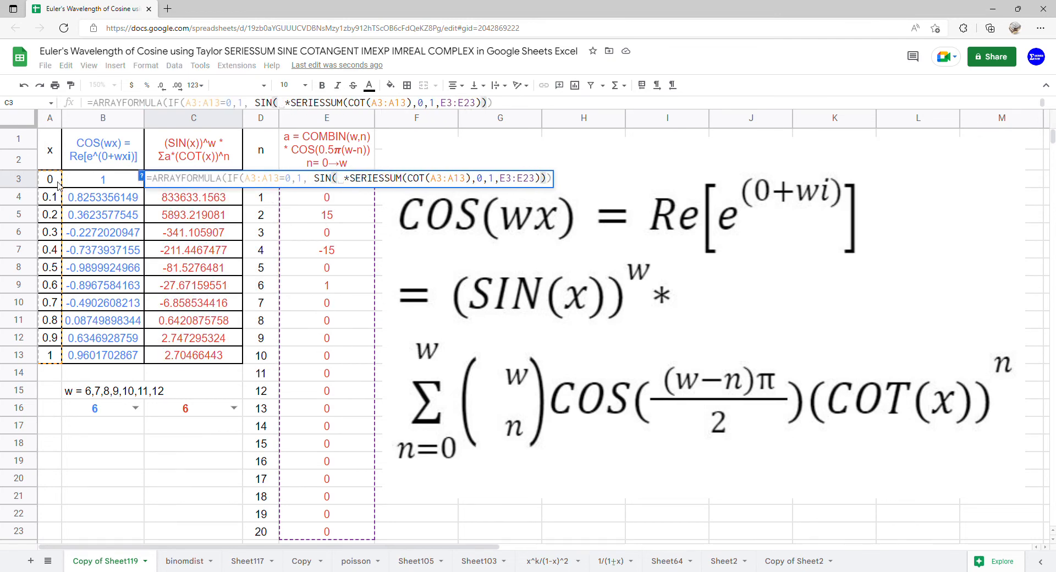
drag(57, 180, 58, 354)
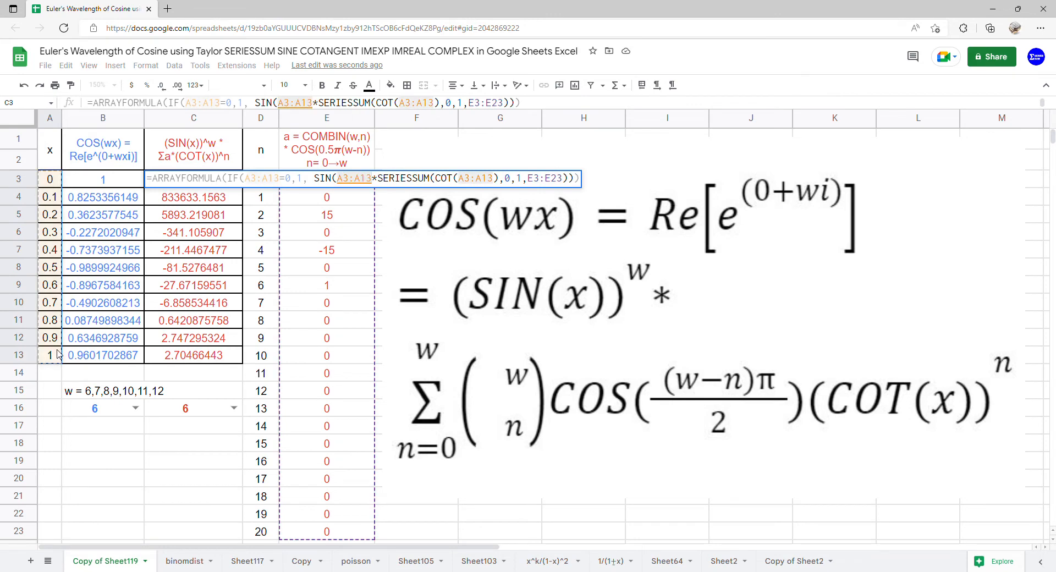
text()^)
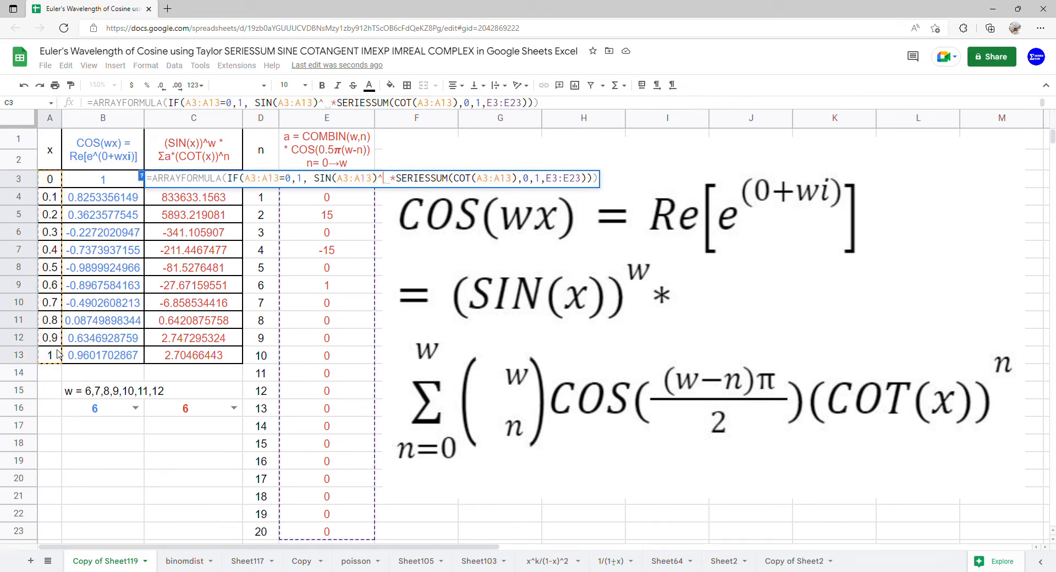
click(191, 414)
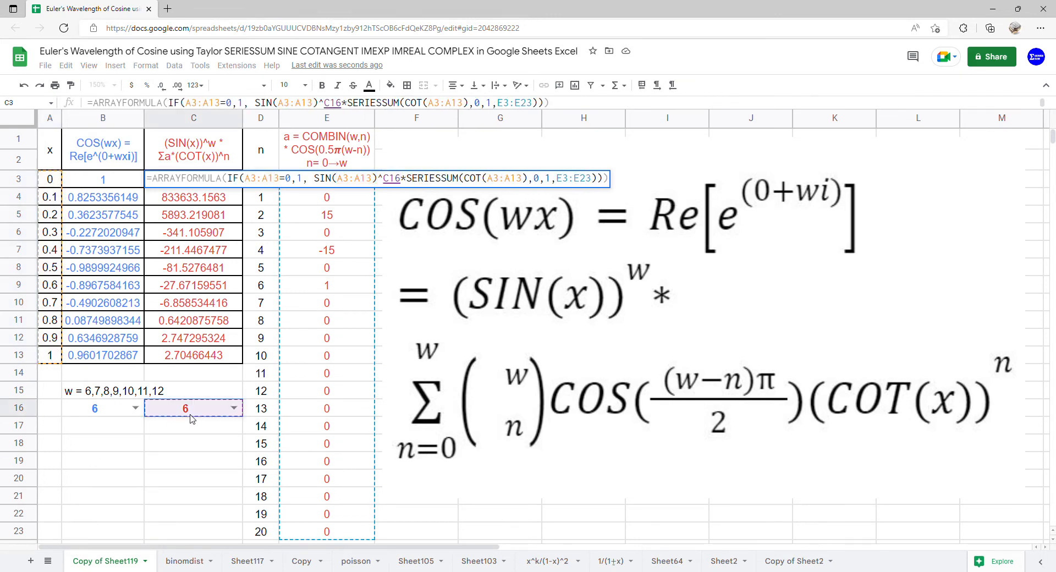
key(Return)
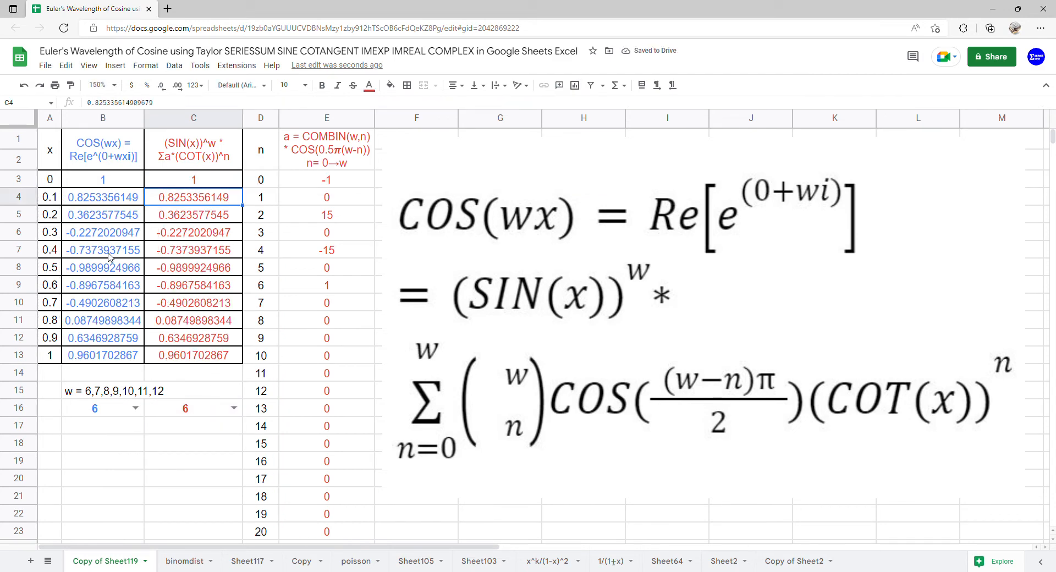
Insert a chart from A1:C13 and make it a scatter chart.
drag(51, 156, 214, 357)
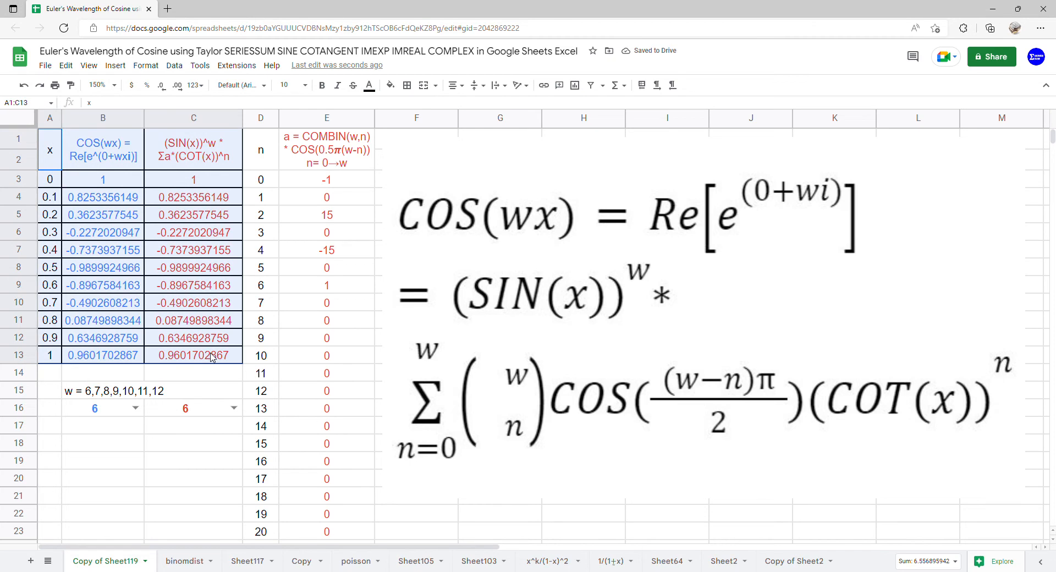
click(115, 65)
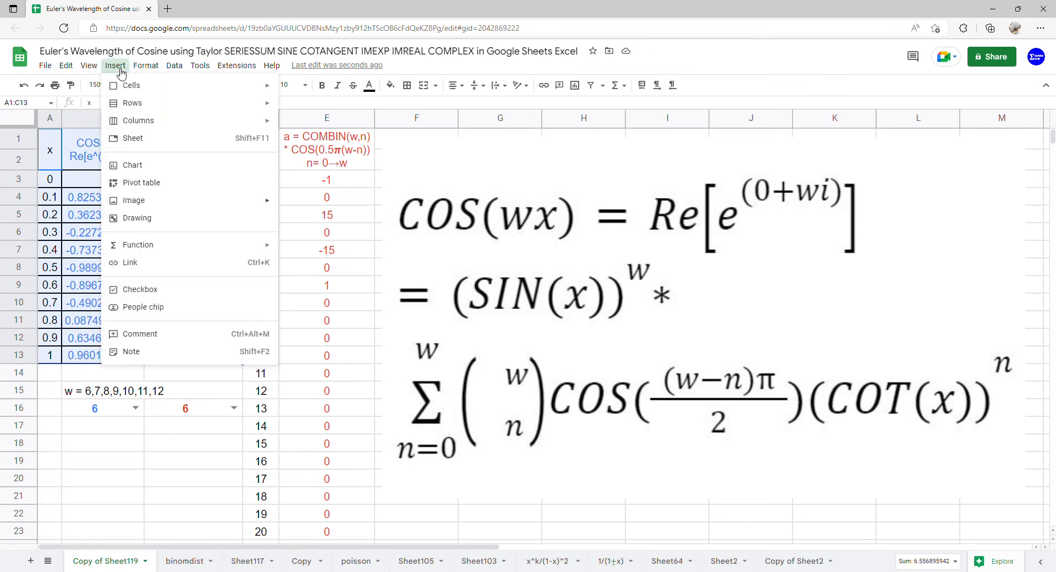
click(138, 171)
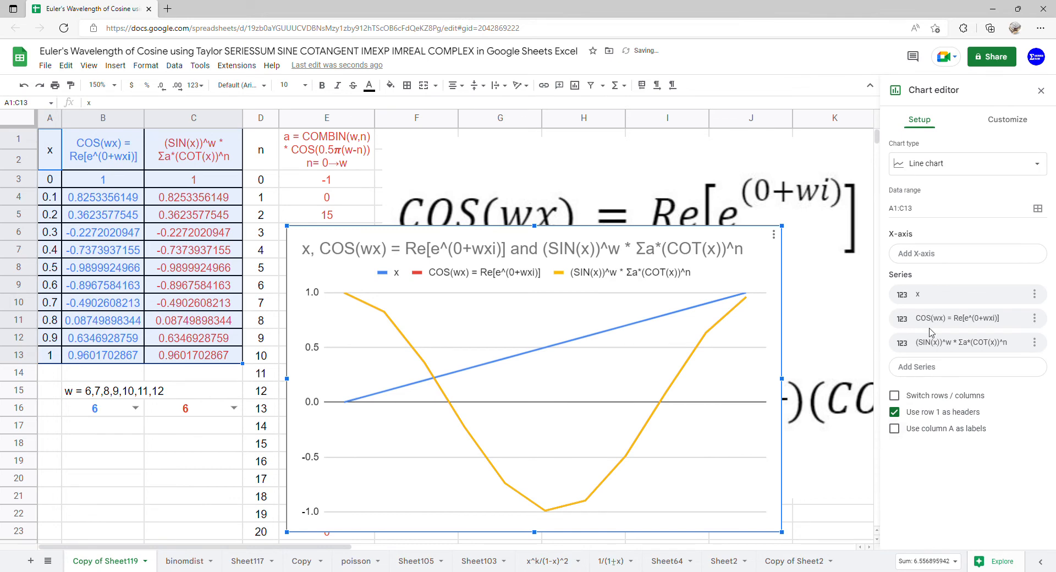
click(990, 168)
scroll(924, 352, down, 5)
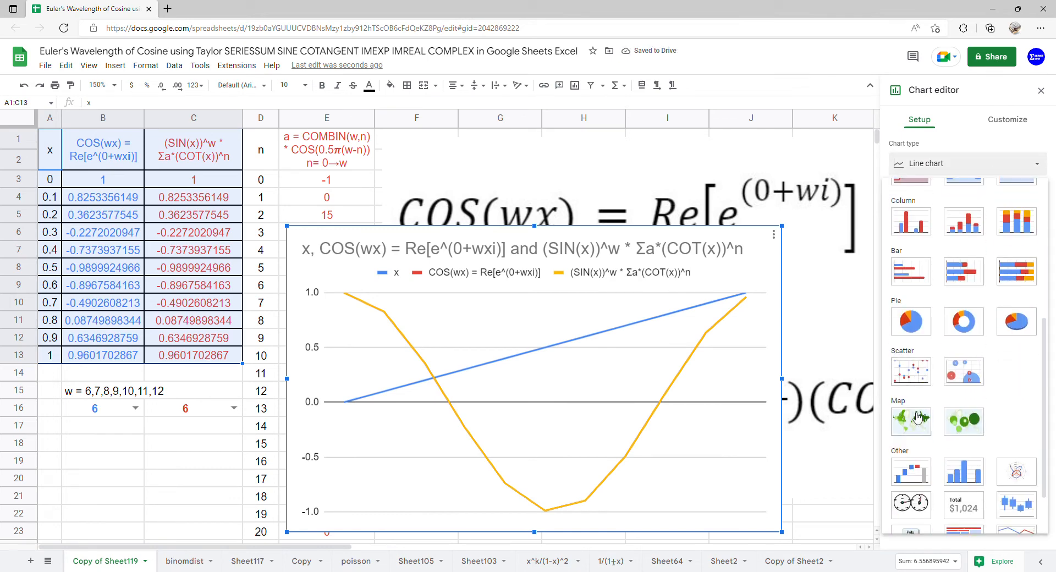
click(923, 377)
click(913, 437)
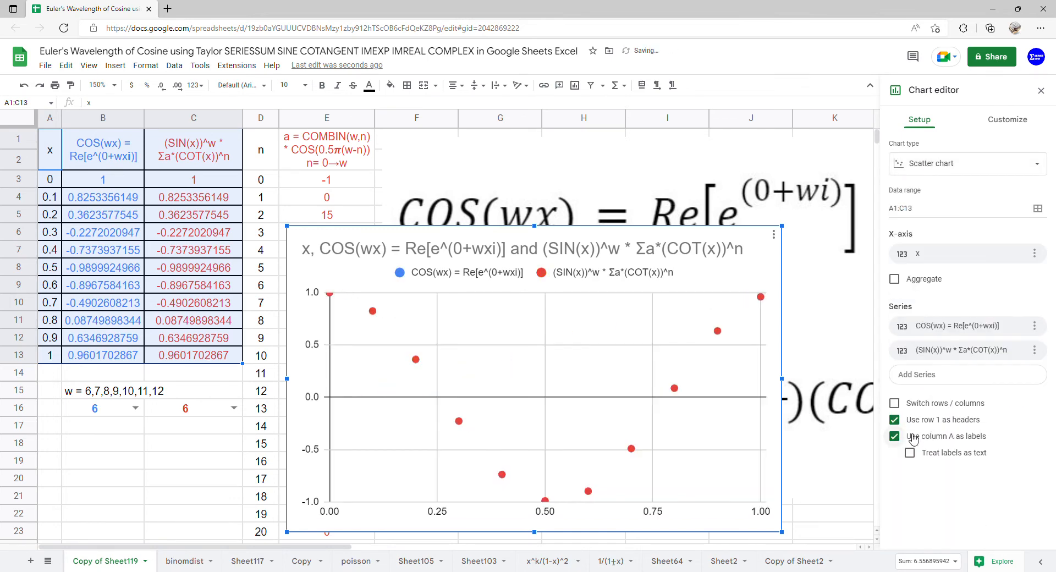
Add a trendline to all series of the scatter chart and set its type to Polynomial.
click(1013, 124)
click(931, 220)
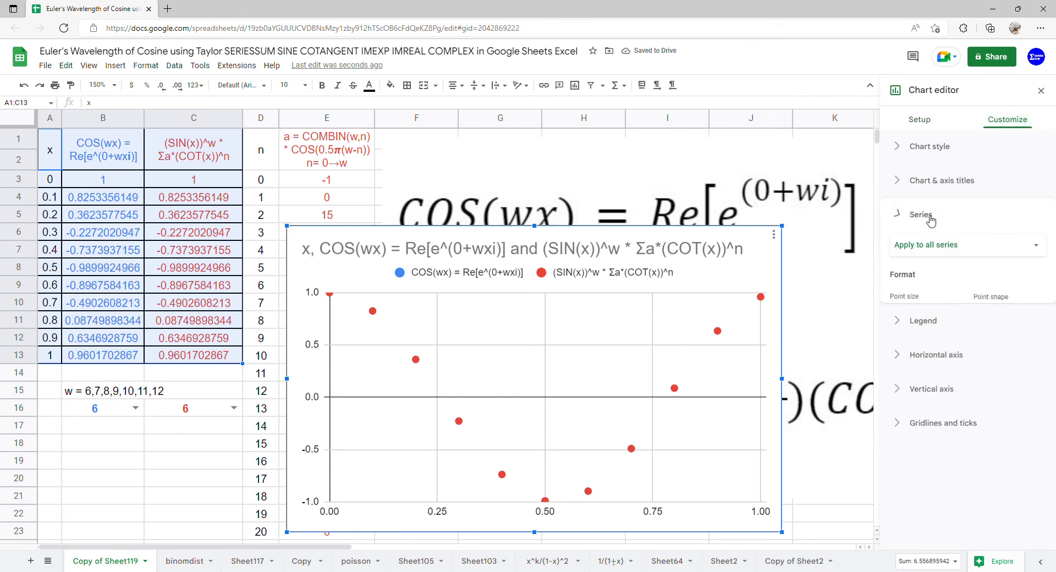
click(898, 471)
scroll(962, 377, down, 2)
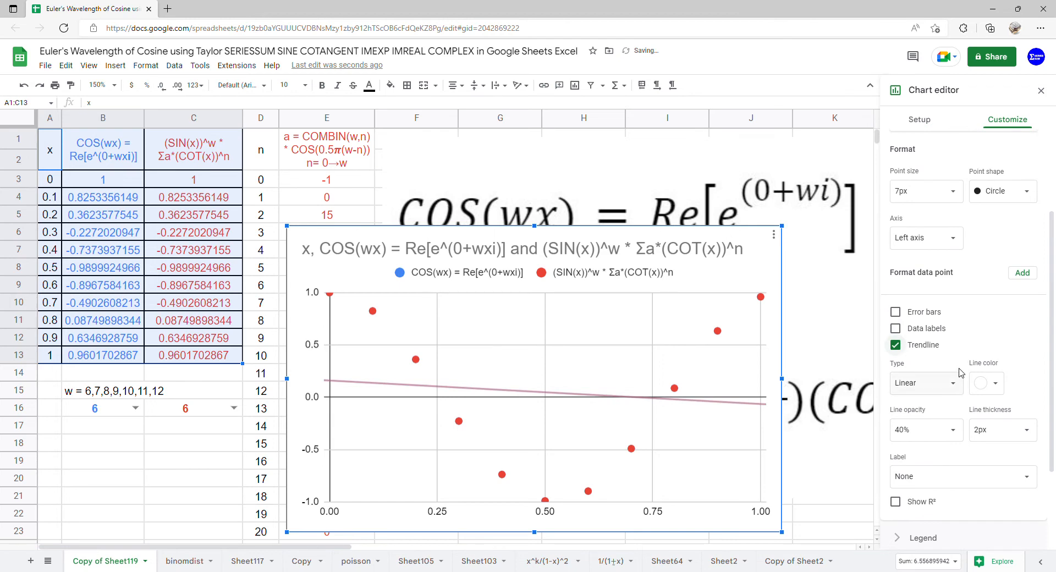
click(946, 382)
click(938, 412)
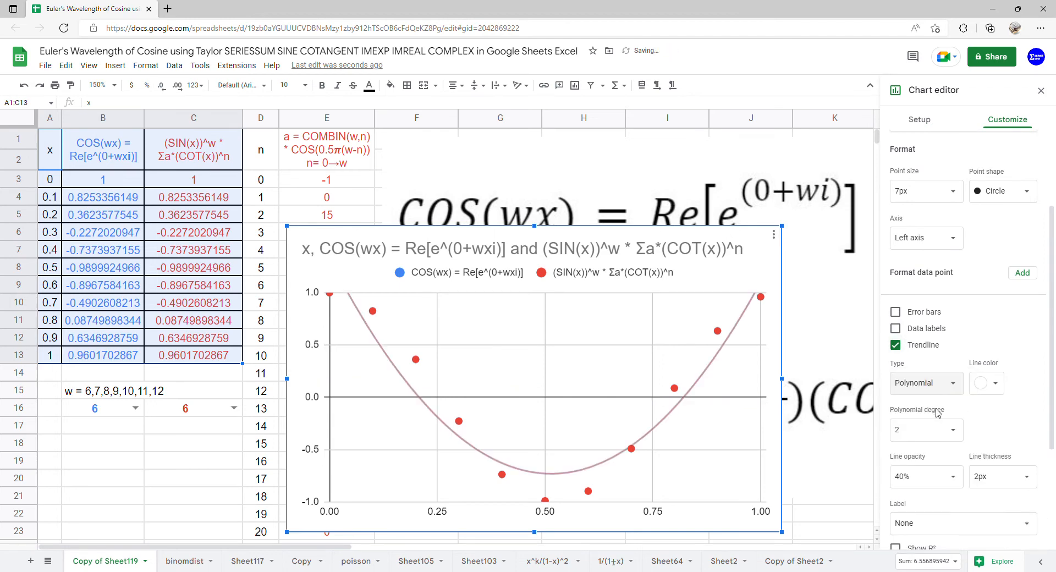
Set the trendlines' polynomial degree to 10 and label them with their equations.
scroll(938, 414, down, 1)
click(954, 368)
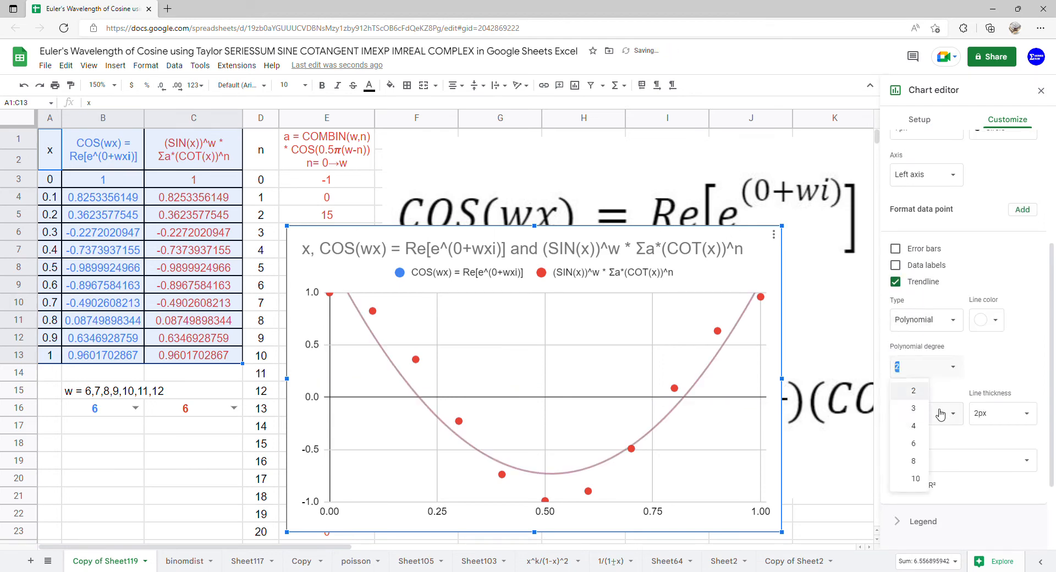
click(925, 483)
click(957, 461)
click(935, 495)
Set the chart's legend position to Left and close the chart editor.
scroll(950, 498, down, 2)
click(944, 430)
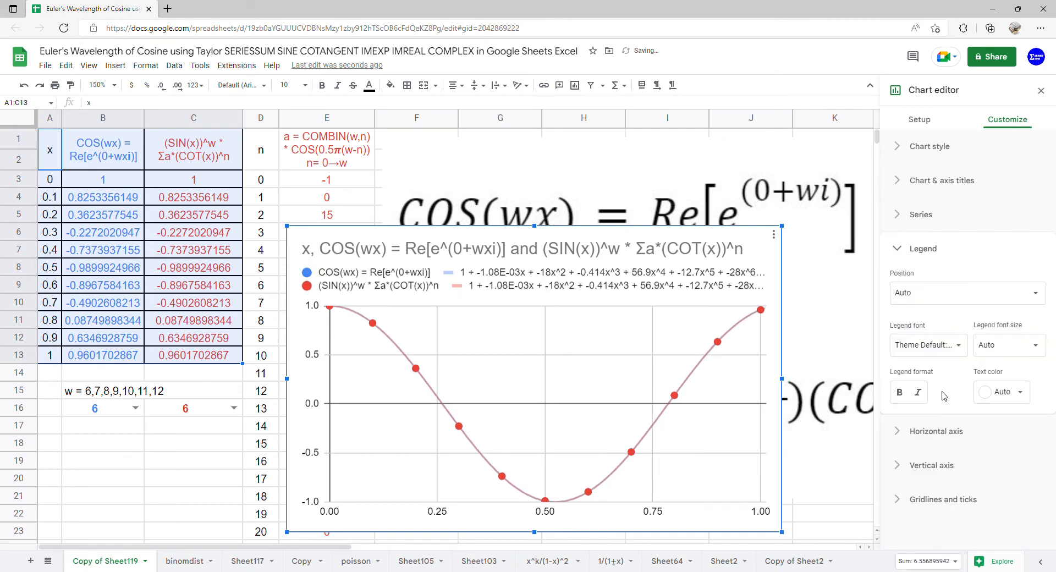
click(938, 292)
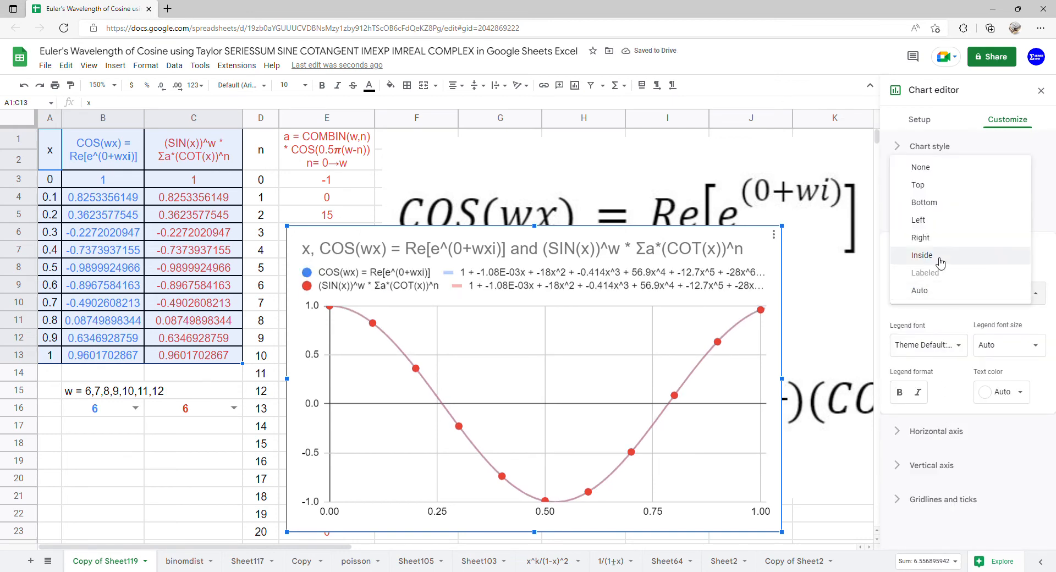
click(934, 222)
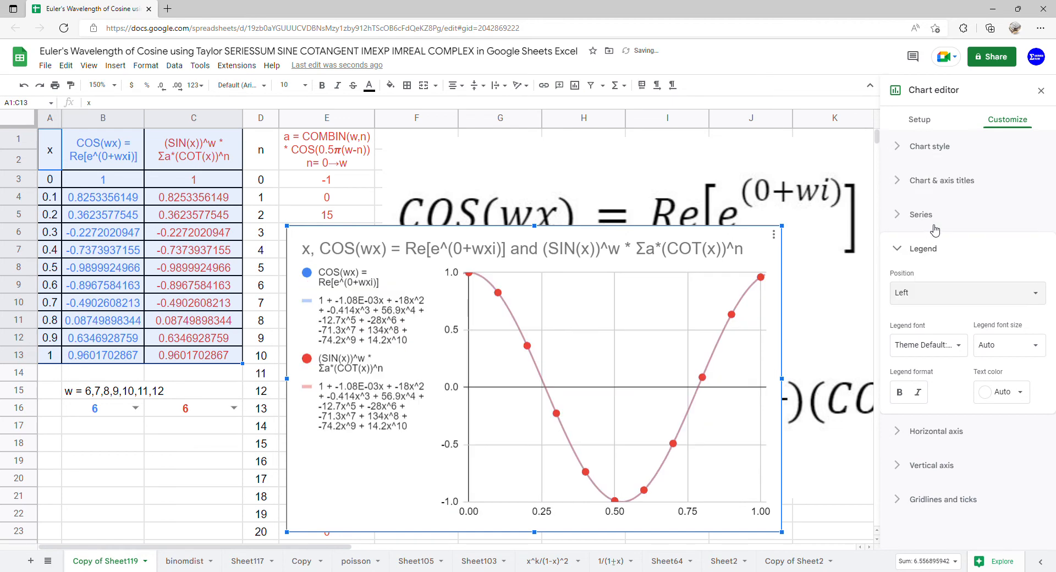
click(1041, 90)
Move the chart beside column E at the first rows and enlarge it to reach about column M and row 23.
drag(556, 292, 658, 209)
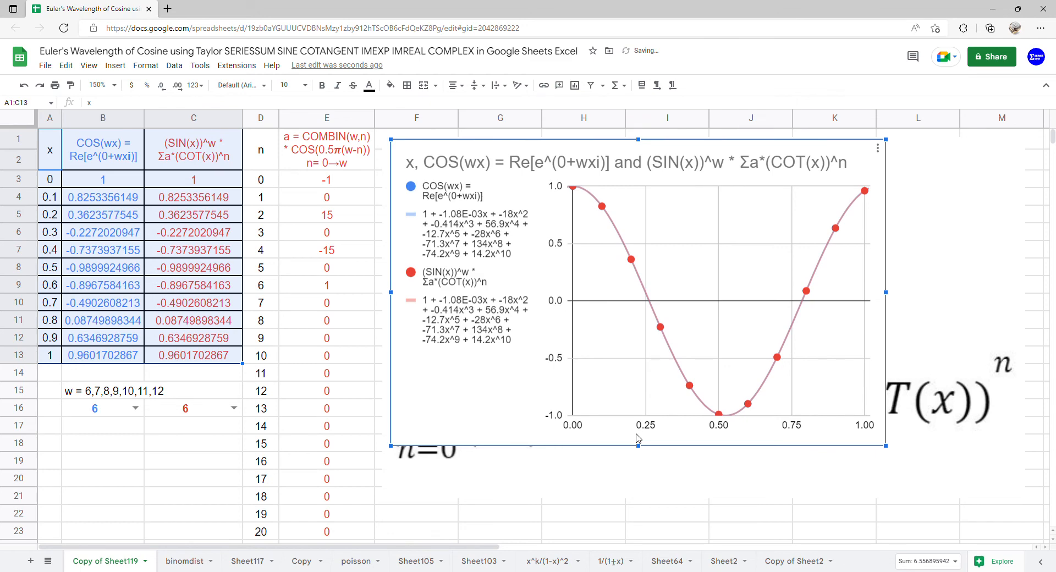
drag(644, 450, 646, 544)
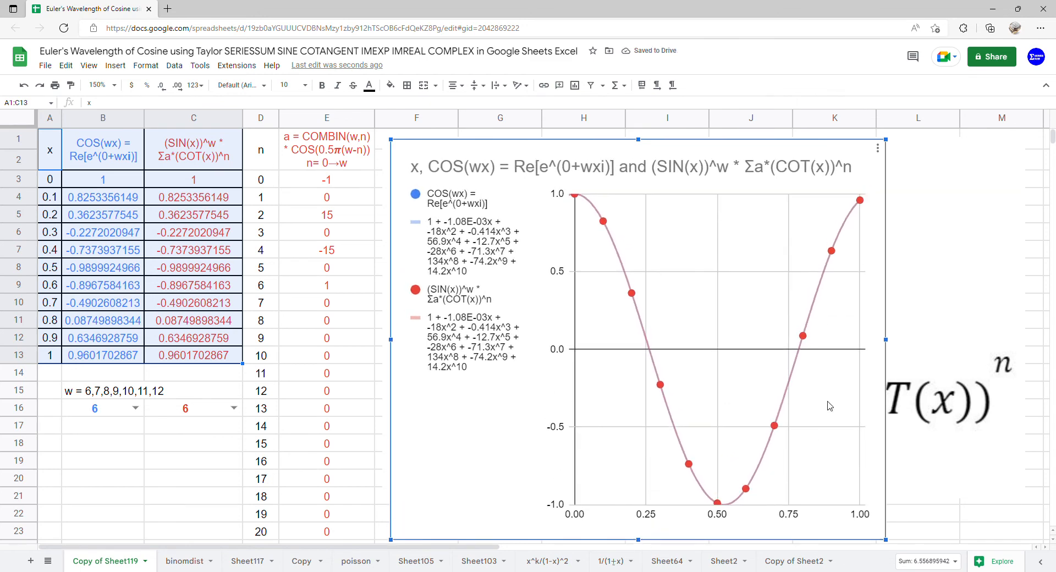
drag(890, 343, 1034, 343)
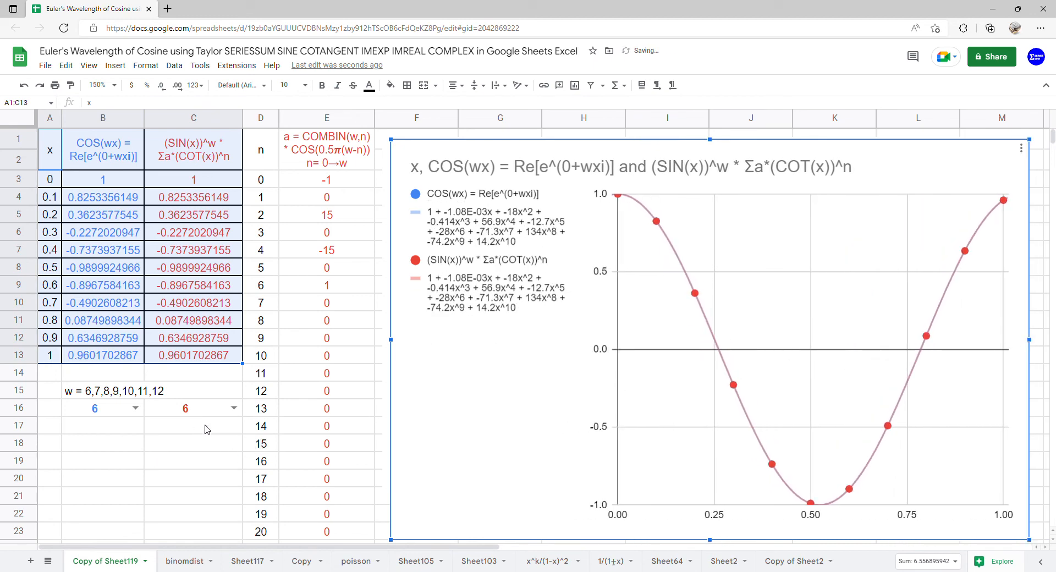
Set w to 7 in both B16 and C16.
click(135, 408)
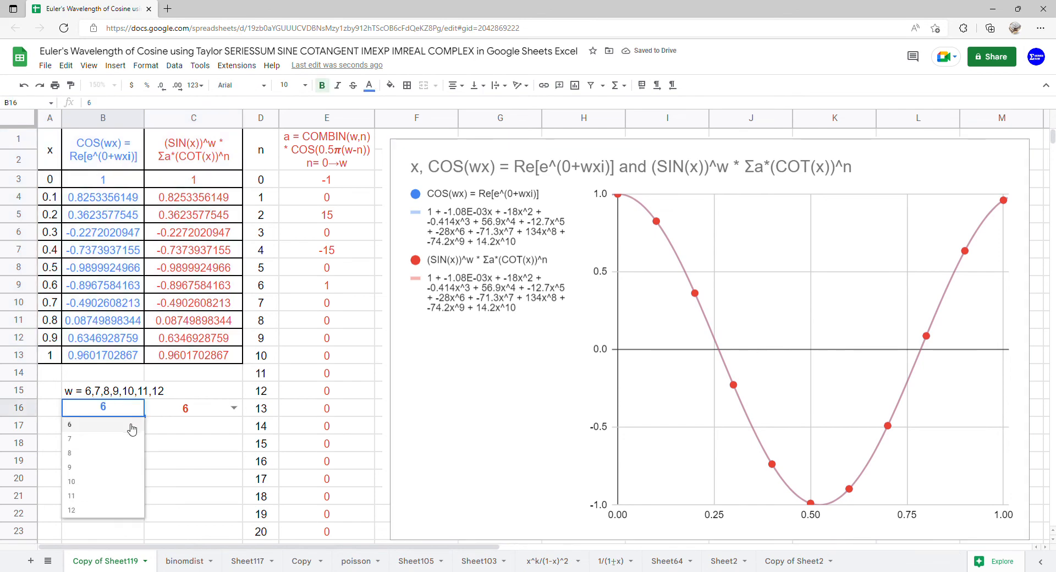
click(121, 442)
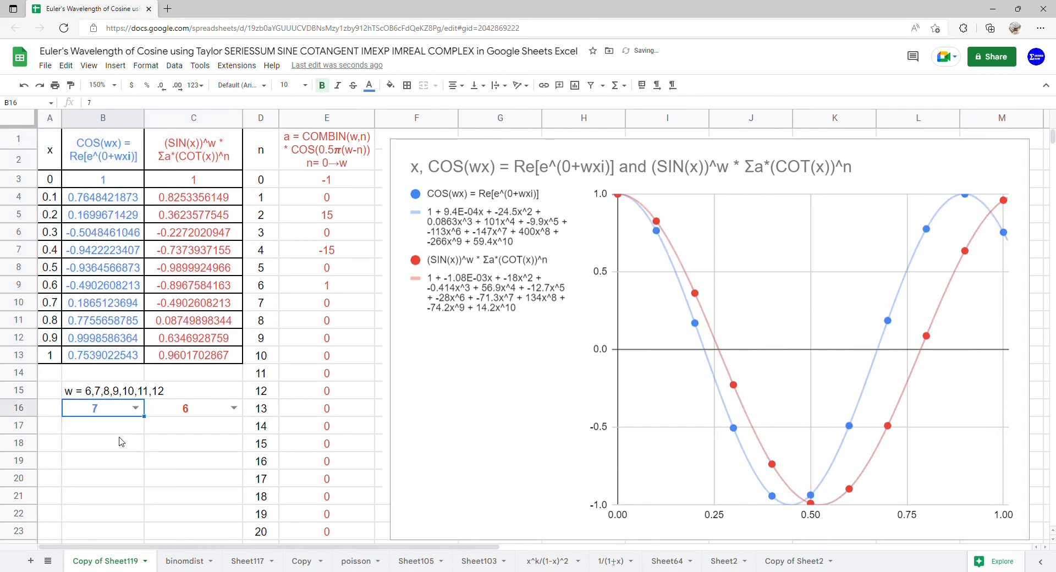
click(232, 408)
click(212, 440)
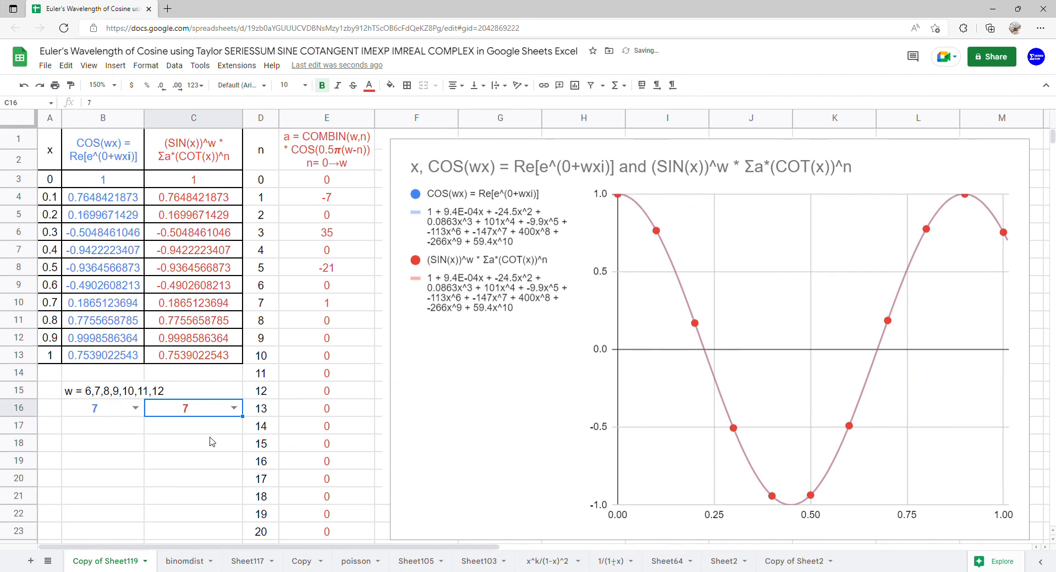
Set w to 8 in both B16 and C16 to compare the two cosine curves.
click(135, 408)
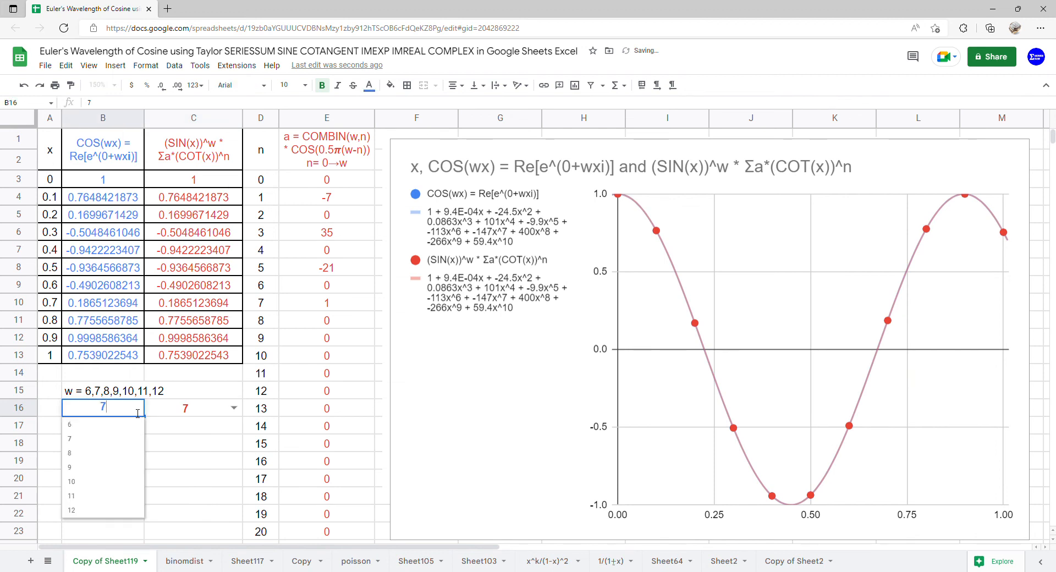
click(110, 452)
click(233, 410)
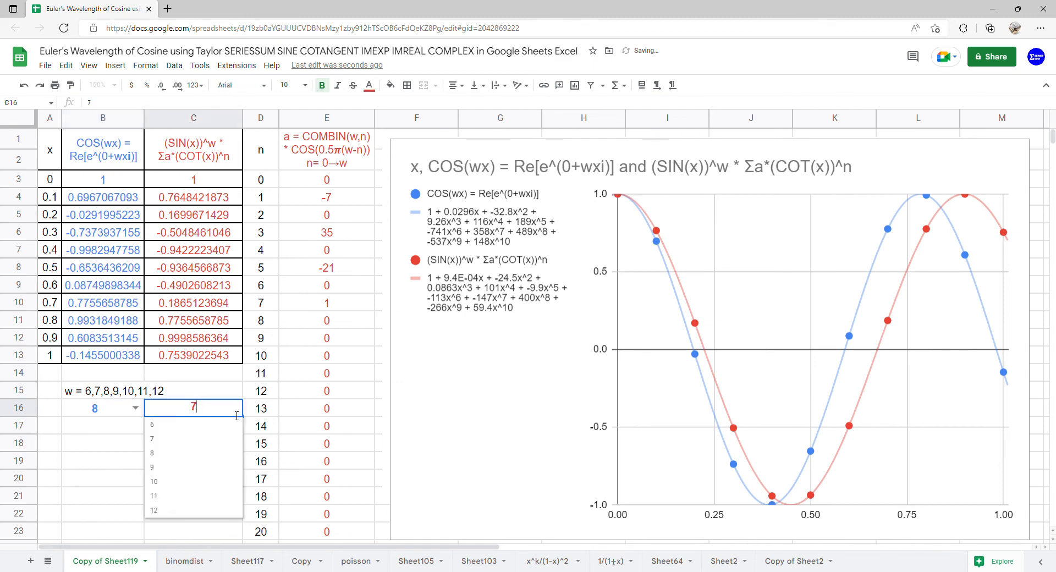
click(206, 453)
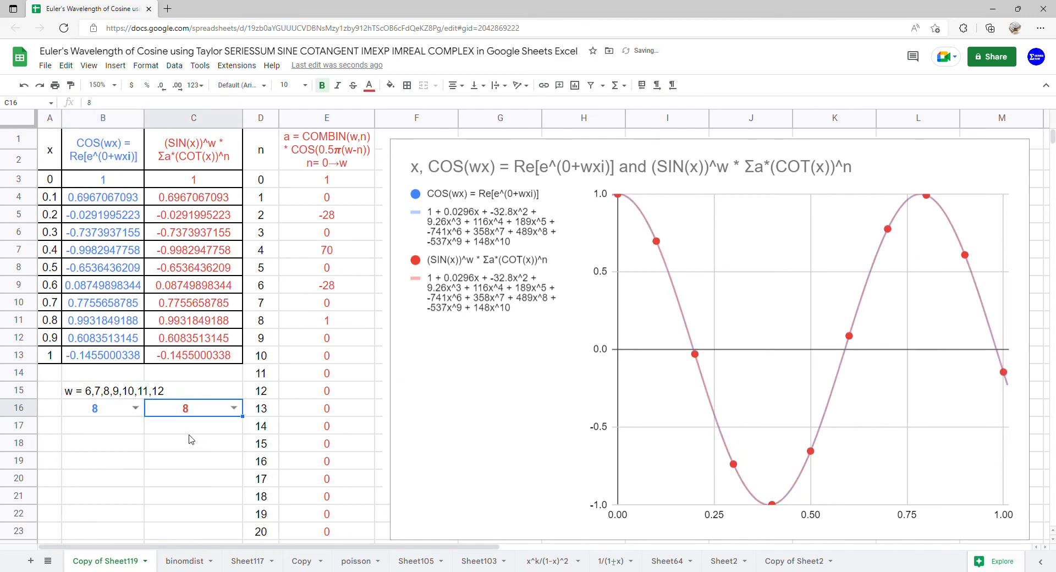
Change w to 9 for both the Euler formula in B16 and the sine-cotangent series in C16.
click(135, 407)
click(107, 471)
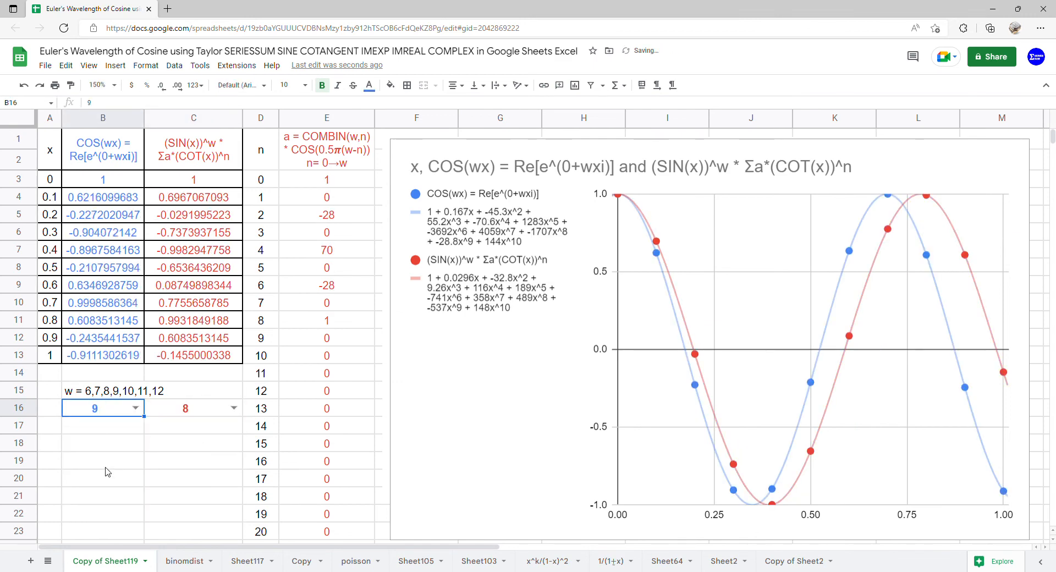
click(234, 408)
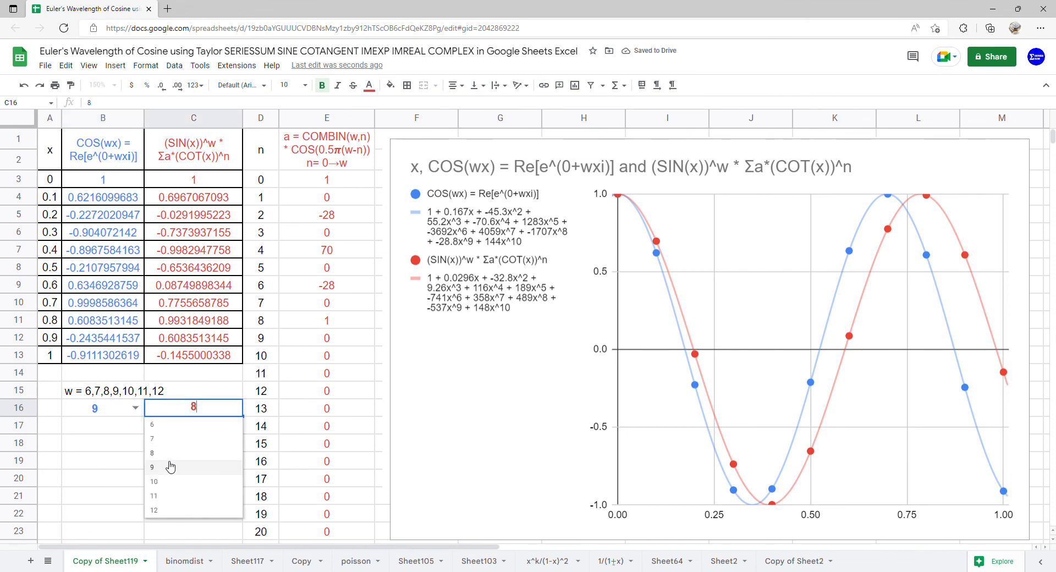
click(168, 466)
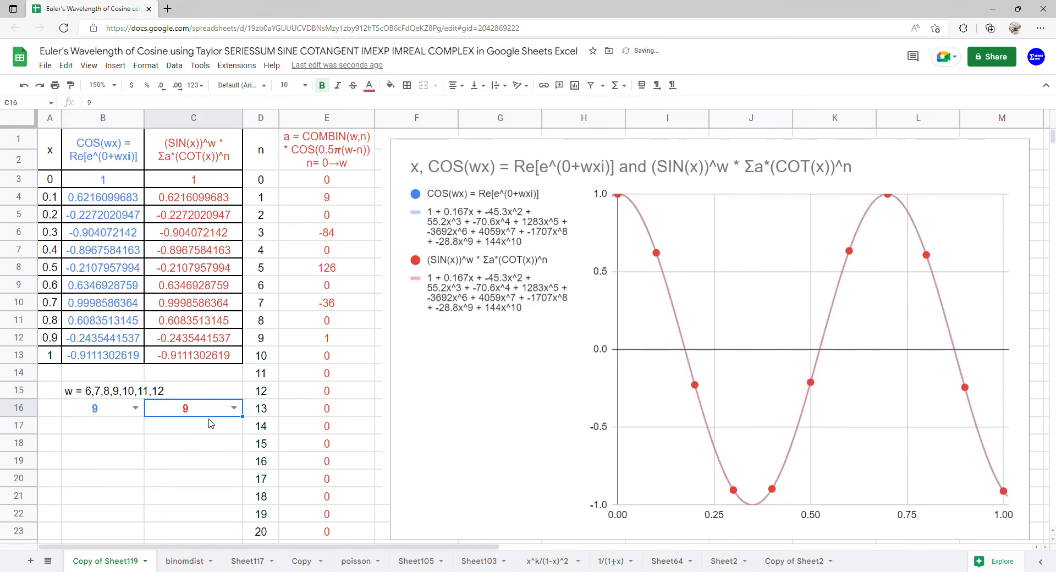
Set w to 10 in B16 and C16 for both charted series.
click(135, 408)
click(96, 483)
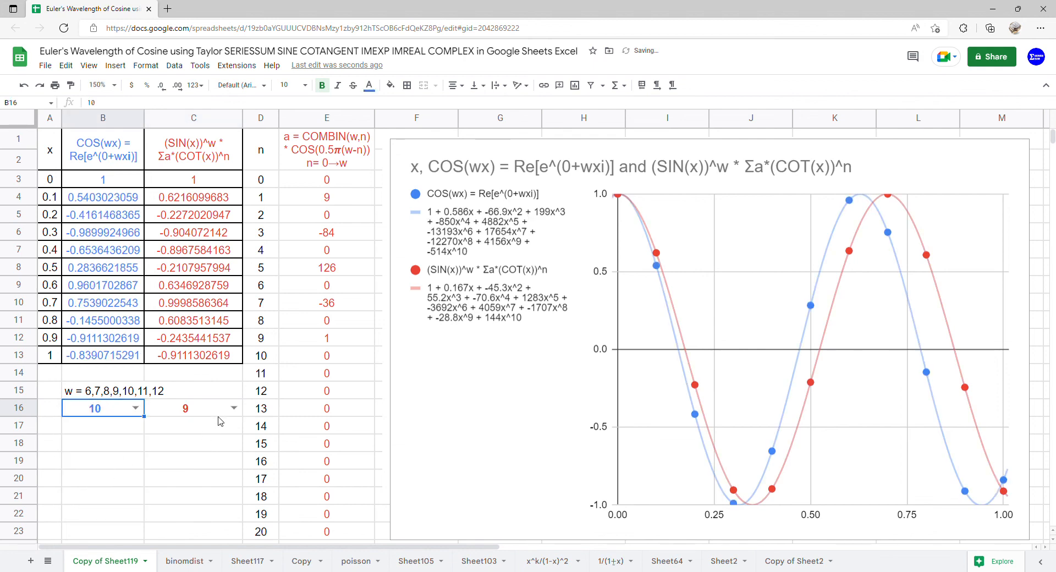
click(235, 408)
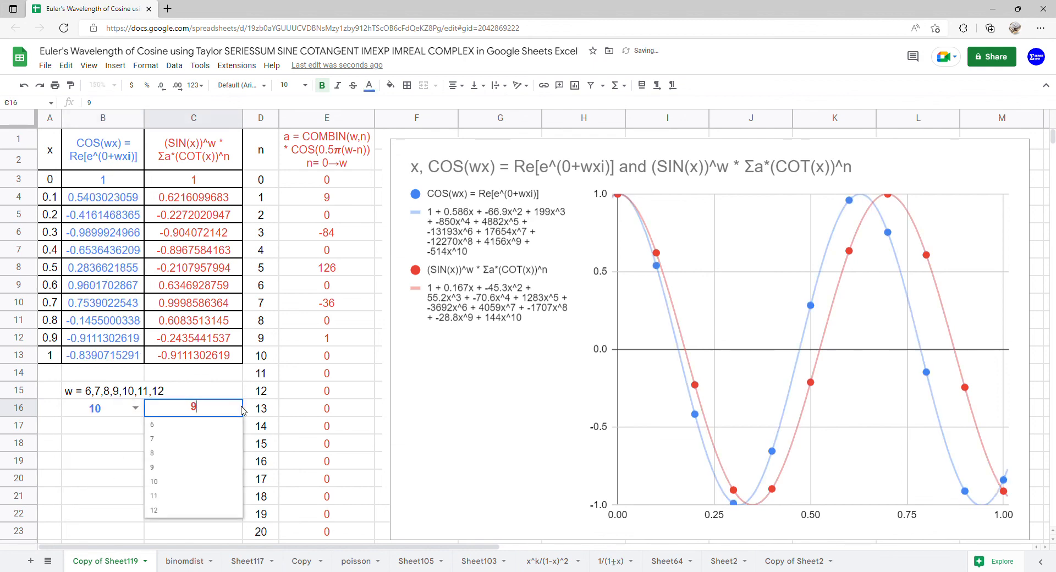
click(196, 484)
Choose 11 as the w value in both B16 and C16.
click(135, 408)
click(102, 502)
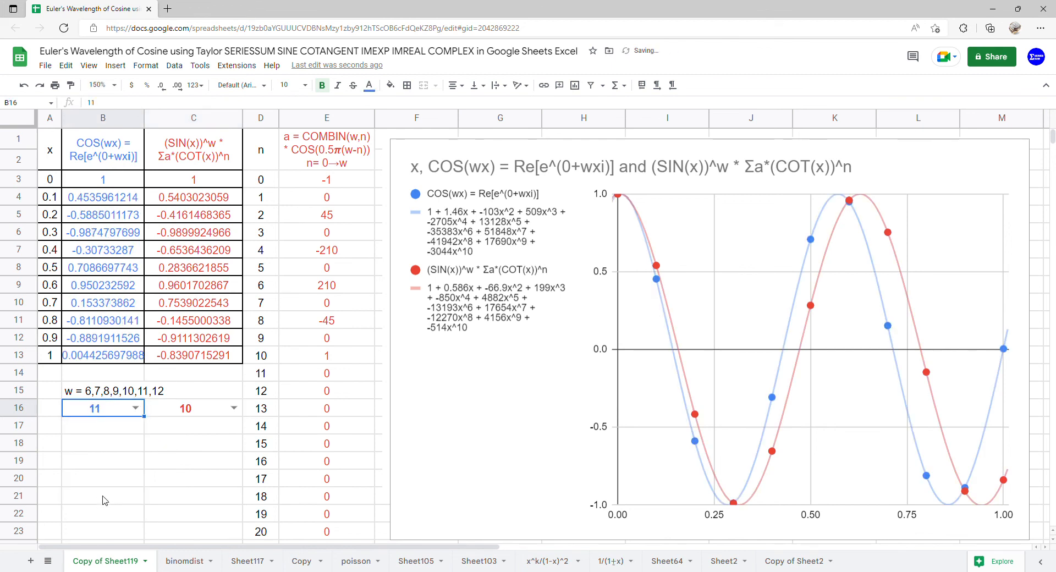
click(233, 408)
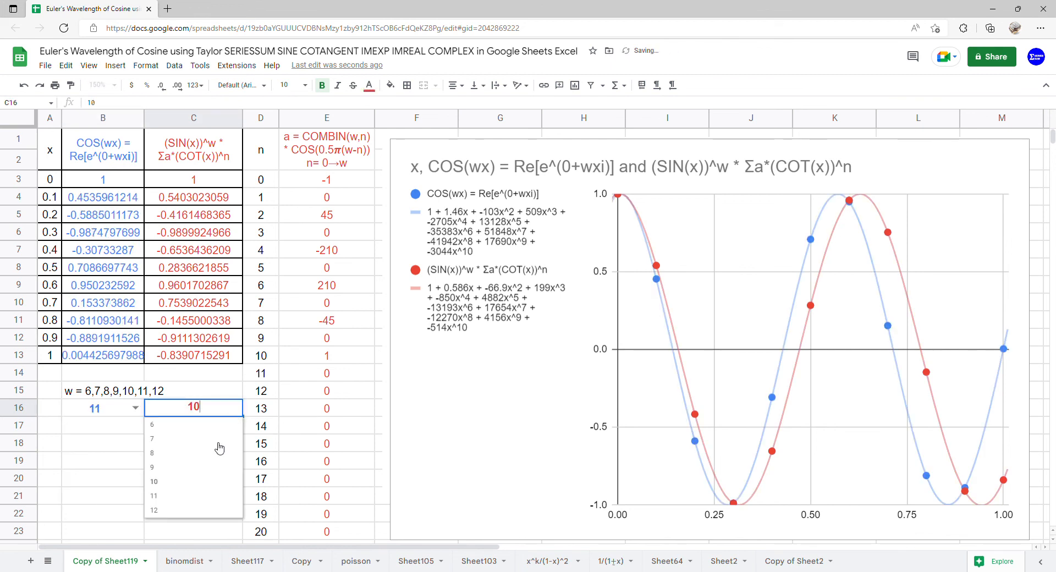
click(201, 496)
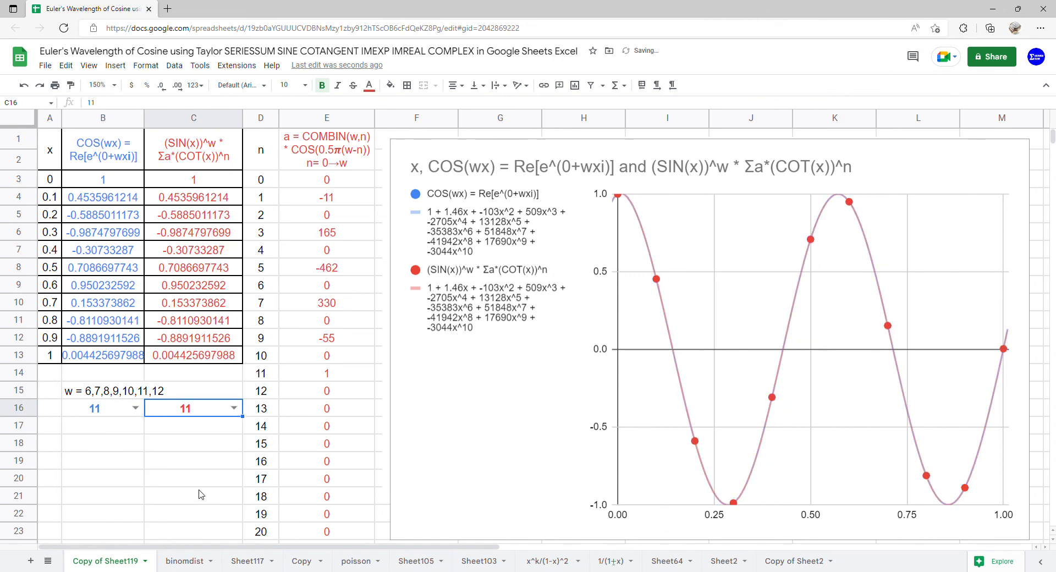
Set w to 12 in both B16 and C16 to plot both cosine series at that value.
click(135, 408)
click(112, 515)
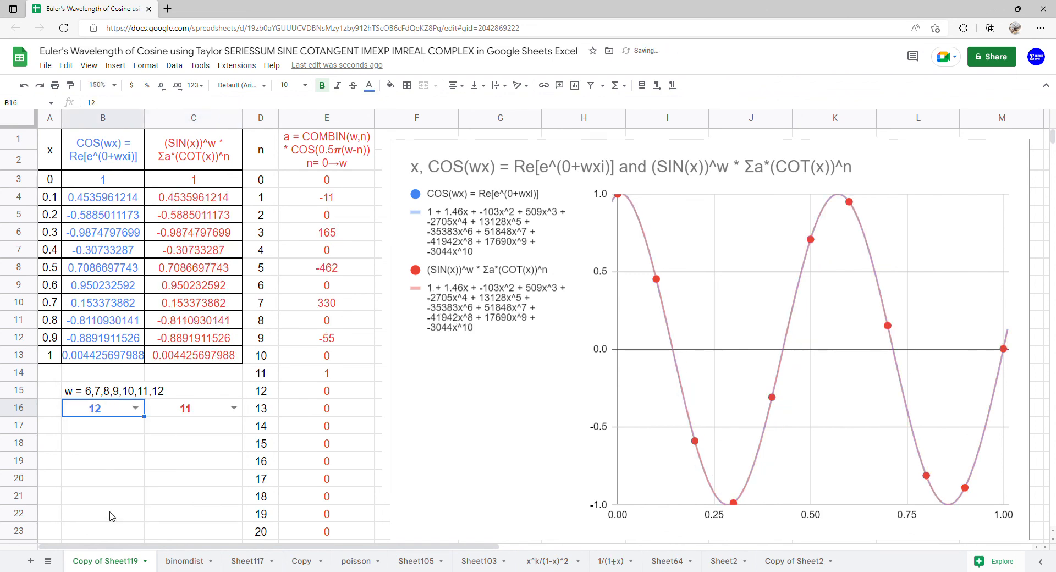
click(234, 408)
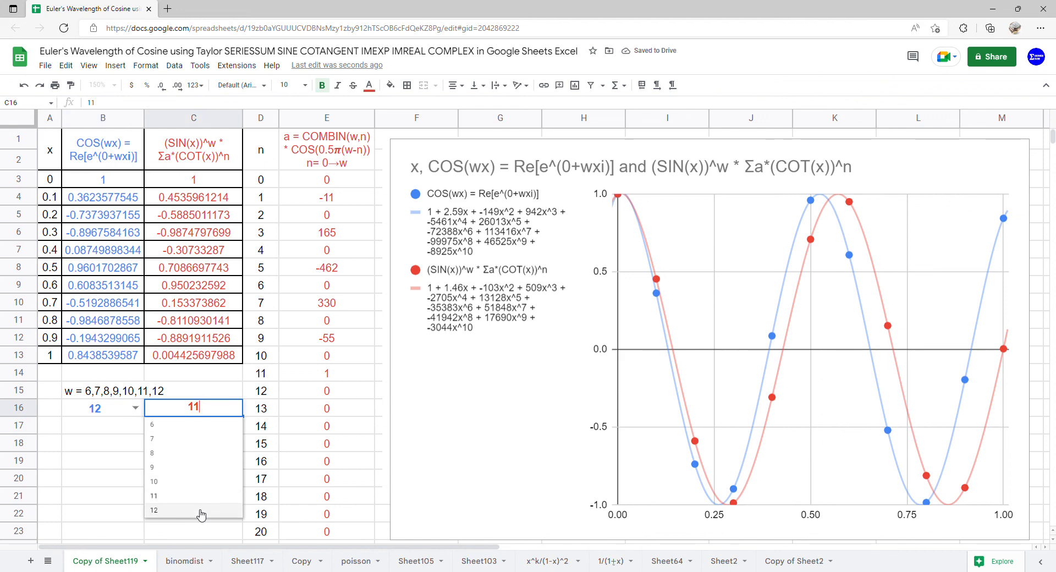
click(201, 511)
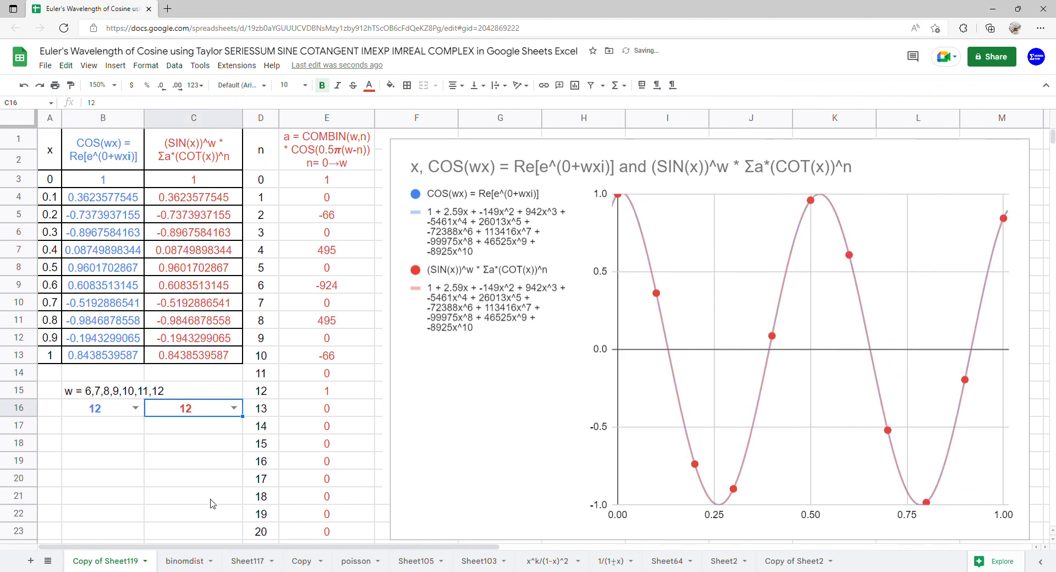